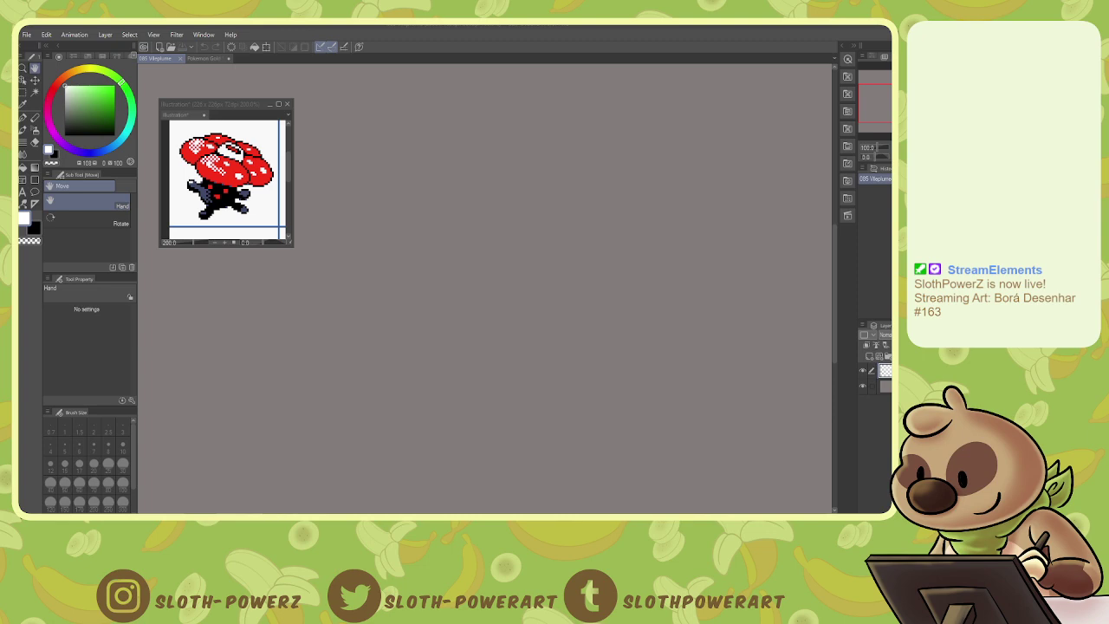
# - Sketch a rounded, open-topped body with two oval legs beside the reference sprite, using the white Real G-Pen at size 7
pyautogui.press('p')
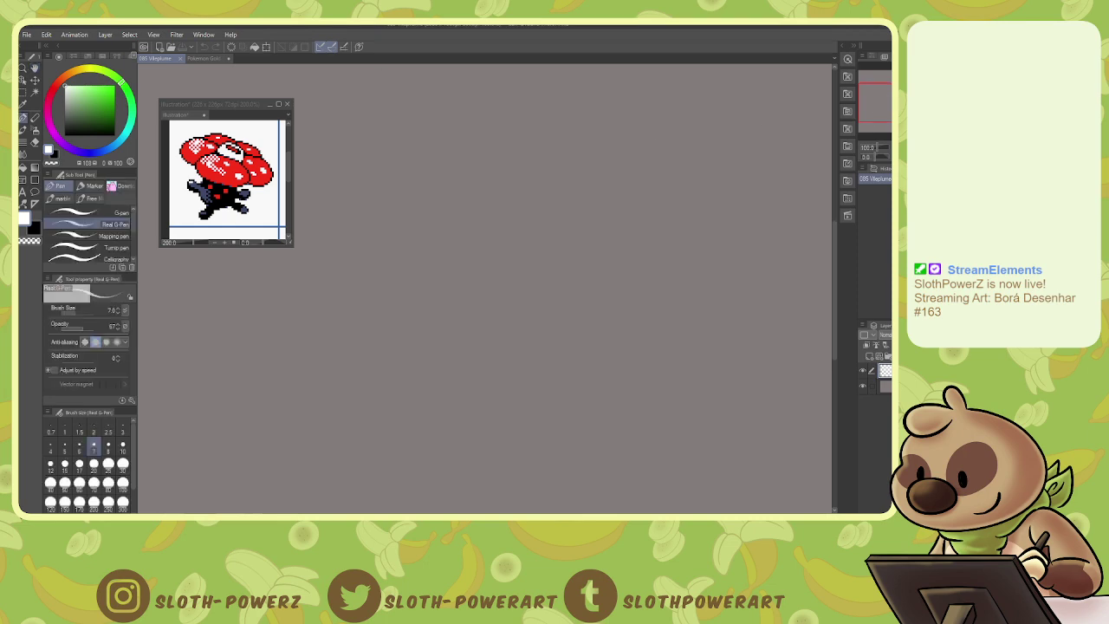
pyautogui.moveTo(359, 205)
pyautogui.mouseDown()
pyautogui.moveTo(344, 250)
pyautogui.moveTo(367, 273)
pyautogui.moveTo(412, 270)
pyautogui.moveTo(419, 231)
pyautogui.mouseUp()
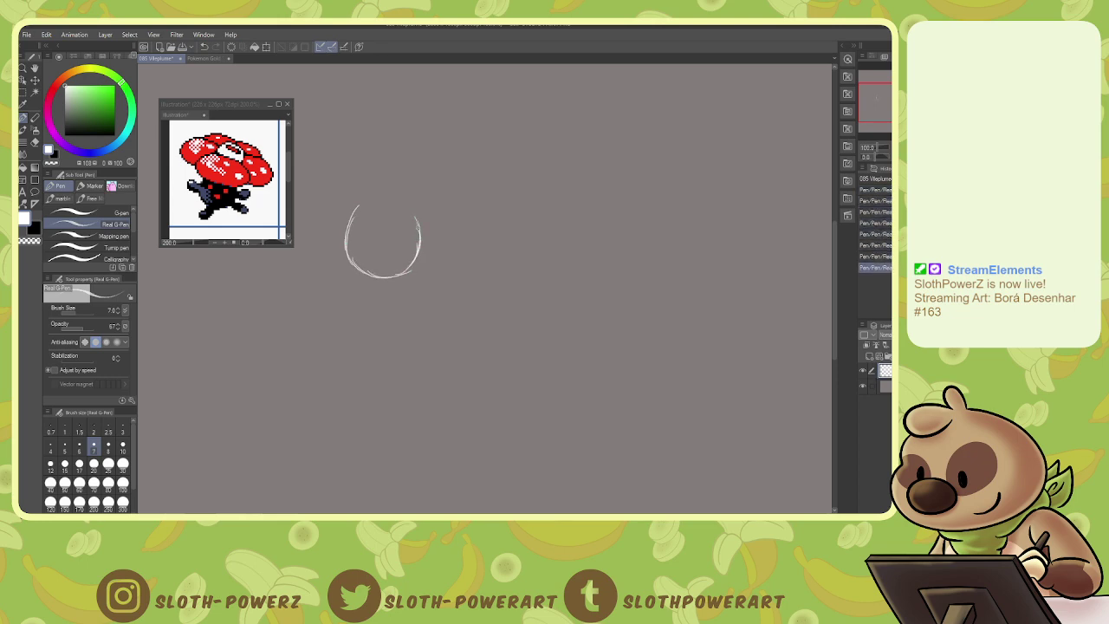
pyautogui.moveTo(357, 210)
pyautogui.mouseDown()
pyautogui.moveTo(346, 235)
pyautogui.moveTo(373, 275)
pyautogui.moveTo(412, 266)
pyautogui.moveTo(423, 252)
pyautogui.moveTo(414, 221)
pyautogui.moveTo(420, 230)
pyautogui.mouseUp()
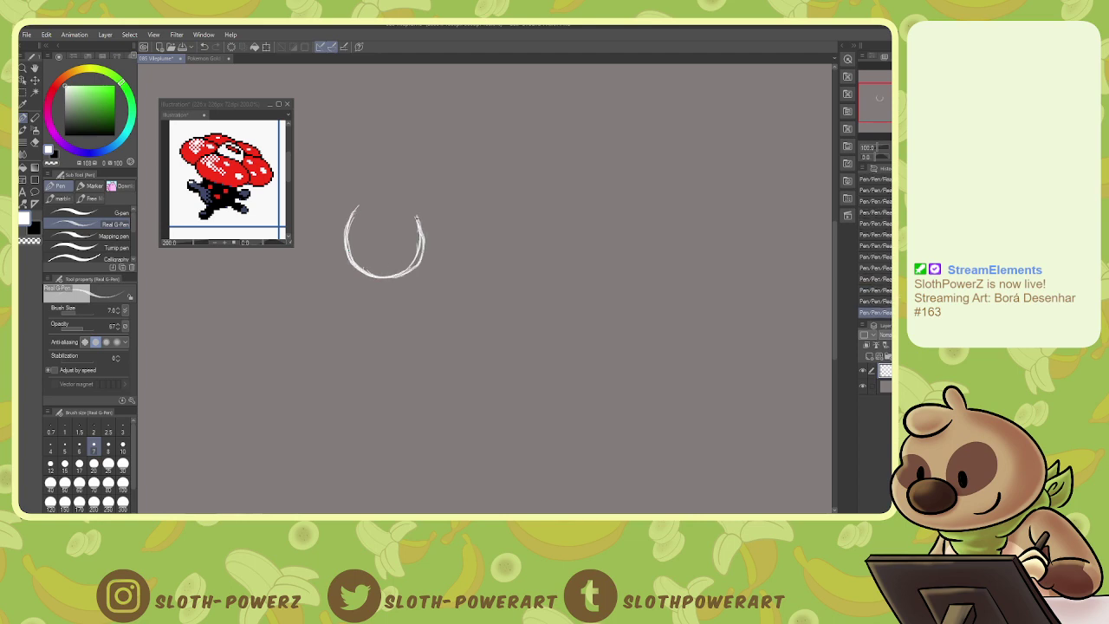
pyautogui.moveTo(365, 271)
pyautogui.mouseDown()
pyautogui.moveTo(334, 300)
pyautogui.moveTo(351, 305)
pyautogui.moveTo(372, 291)
pyautogui.moveTo(339, 306)
pyautogui.mouseUp()
pyautogui.moveTo(420, 273)
pyautogui.mouseDown()
pyautogui.moveTo(447, 287)
pyautogui.moveTo(435, 265)
pyautogui.moveTo(452, 279)
pyautogui.moveTo(430, 284)
pyautogui.mouseUp()
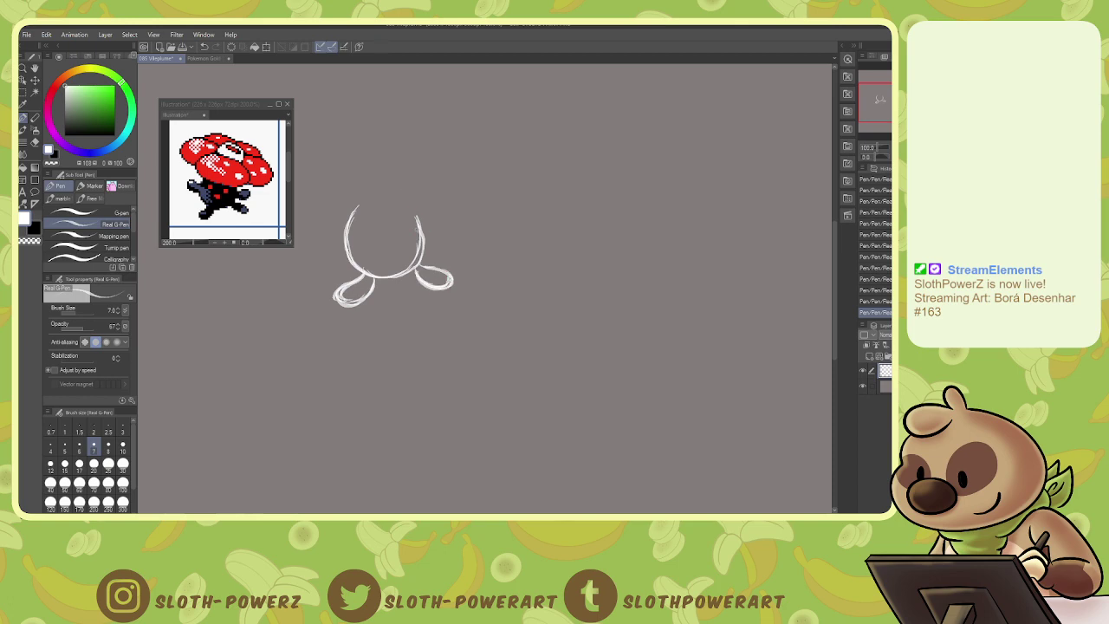
# - Add a small rounded arm on each side of the body, and rotate the whole sketch slightly counterclockwise
pyautogui.moveTo(421, 234)
pyautogui.mouseDown()
pyautogui.moveTo(434, 228)
pyautogui.moveTo(449, 239)
pyautogui.moveTo(428, 251)
pyautogui.mouseUp()
pyautogui.moveTo(347, 214)
pyautogui.mouseDown()
pyautogui.moveTo(325, 230)
pyautogui.moveTo(345, 239)
pyautogui.moveTo(324, 230)
pyautogui.moveTo(333, 224)
pyautogui.moveTo(325, 234)
pyautogui.mouseUp()
pyautogui.hotkey('ctrl', 't')
pyautogui.moveTo(460, 203); pyautogui.dragTo(453, 186)
pyautogui.click(370, 331)
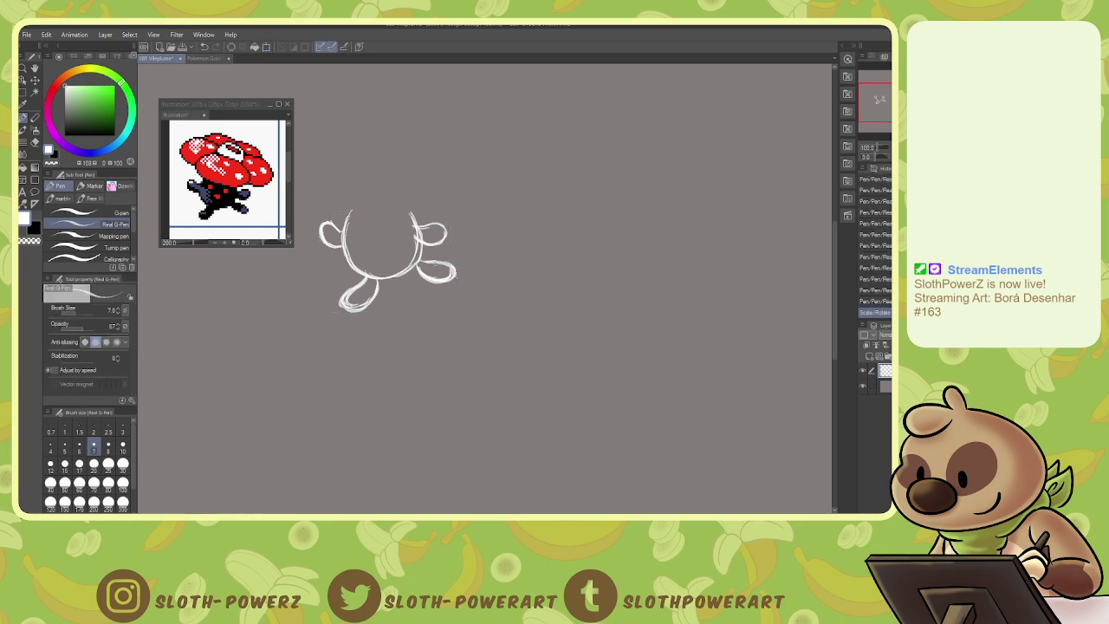
# - Redraw the right leg as a cleaner tilted oval, erasing the excess lines with the Hard eraser at size 17
pyautogui.moveTo(432, 280)
pyautogui.mouseDown()
pyautogui.moveTo(459, 282)
pyautogui.moveTo(450, 264)
pyautogui.moveTo(461, 277)
pyautogui.mouseUp()
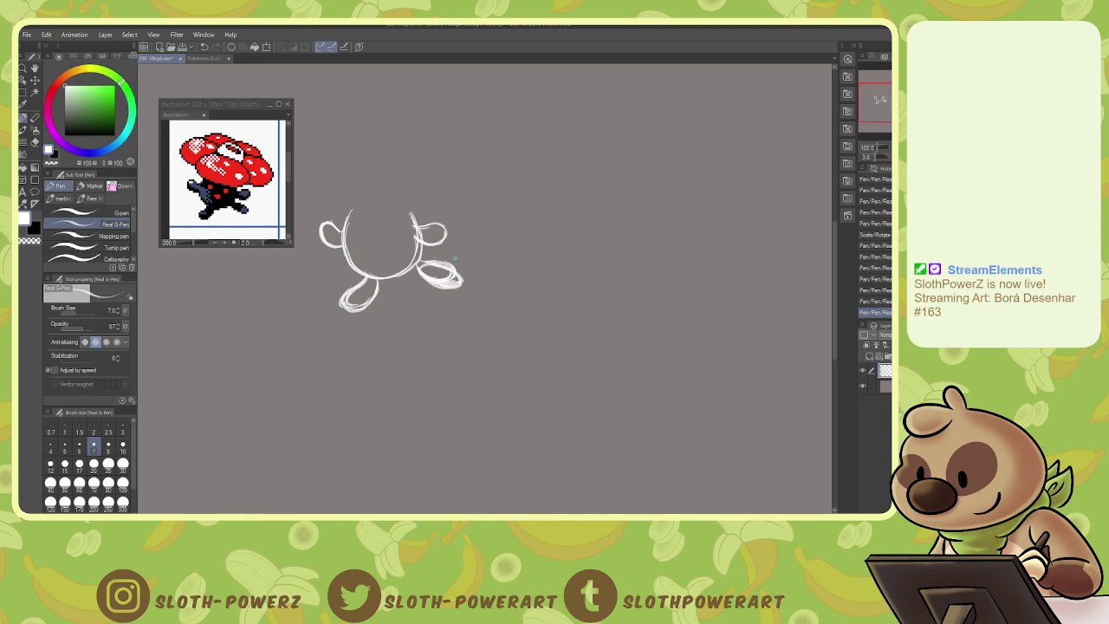
pyautogui.press('e')
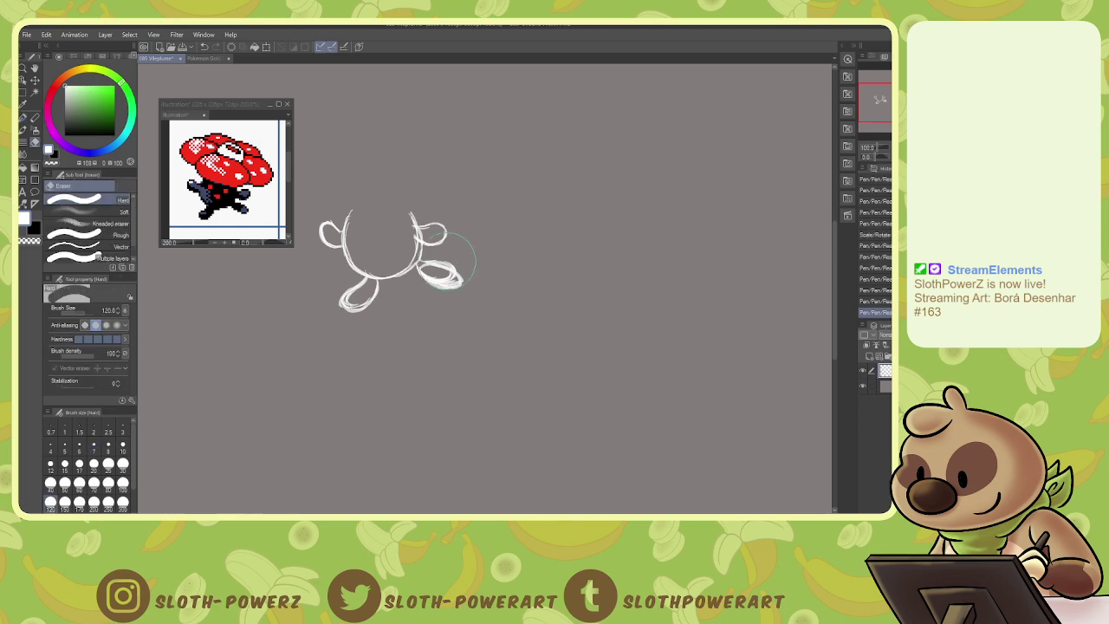
pyautogui.press('[')
pyautogui.press('[')
pyautogui.press('[')
pyautogui.press('[')
pyautogui.press('[')
pyautogui.press('[')
pyautogui.press('[')
pyautogui.press('[')
pyautogui.press('[')
pyautogui.press('[')
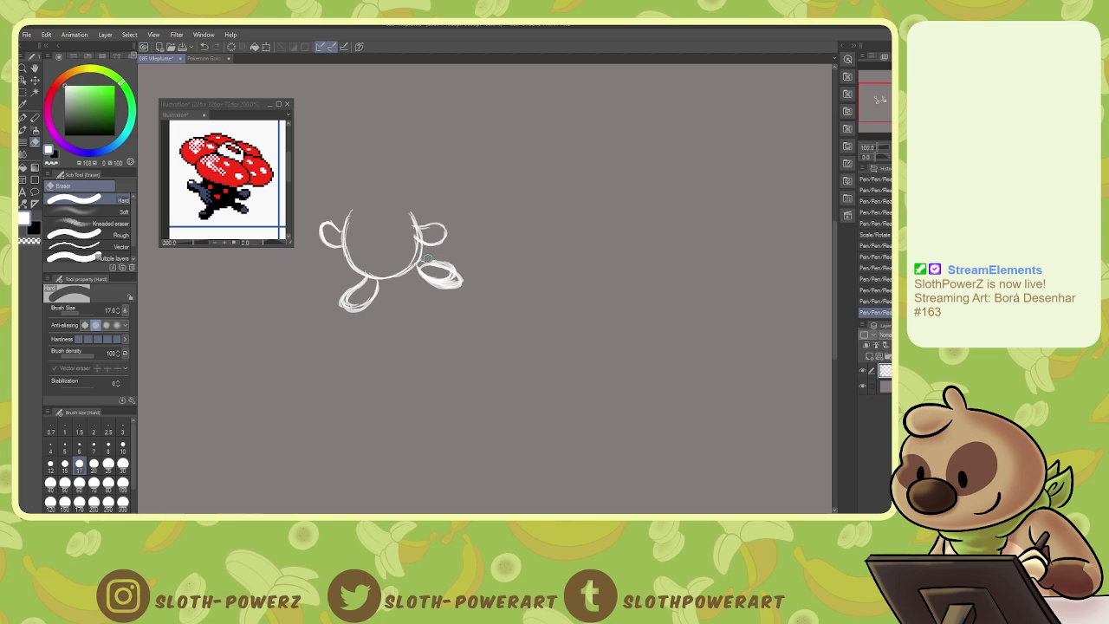
pyautogui.moveTo(427, 258)
pyautogui.mouseDown()
pyautogui.moveTo(459, 287)
pyautogui.moveTo(426, 278)
pyautogui.moveTo(458, 282)
pyautogui.mouseUp()
pyautogui.press('p')
pyautogui.press('e')
pyautogui.press('p')
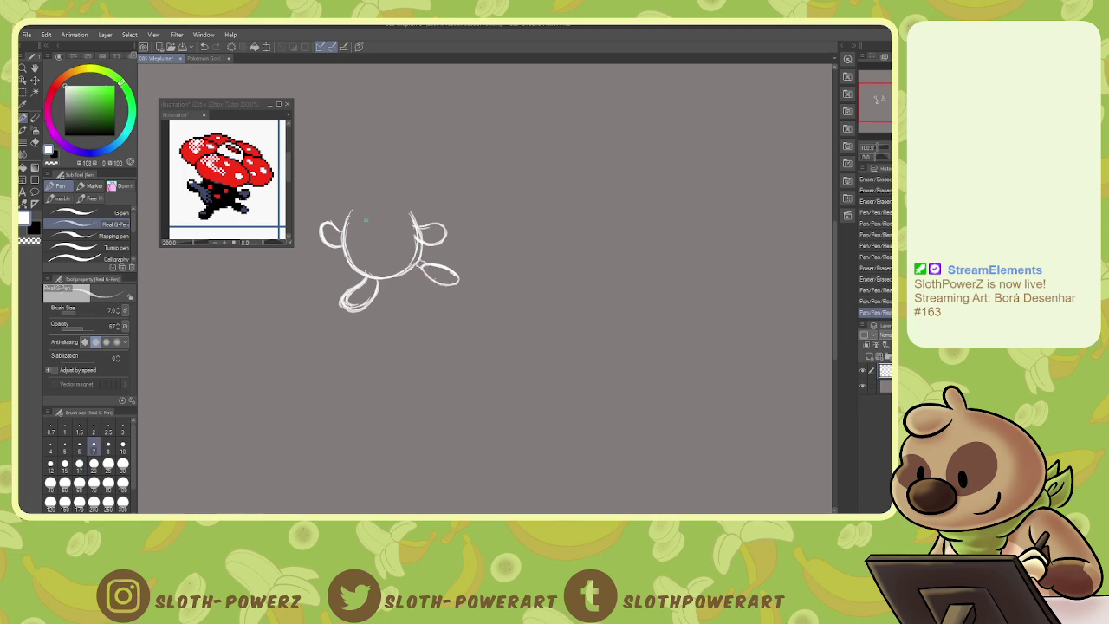
# - Draw two dot eyes and an open mouth on the body, and a wide oval front petal on top of the head
pyautogui.moveTo(365, 221)
pyautogui.mouseDown()
pyautogui.moveTo(393, 226)
pyautogui.moveTo(374, 235)
pyautogui.moveTo(394, 227)
pyautogui.mouseUp()
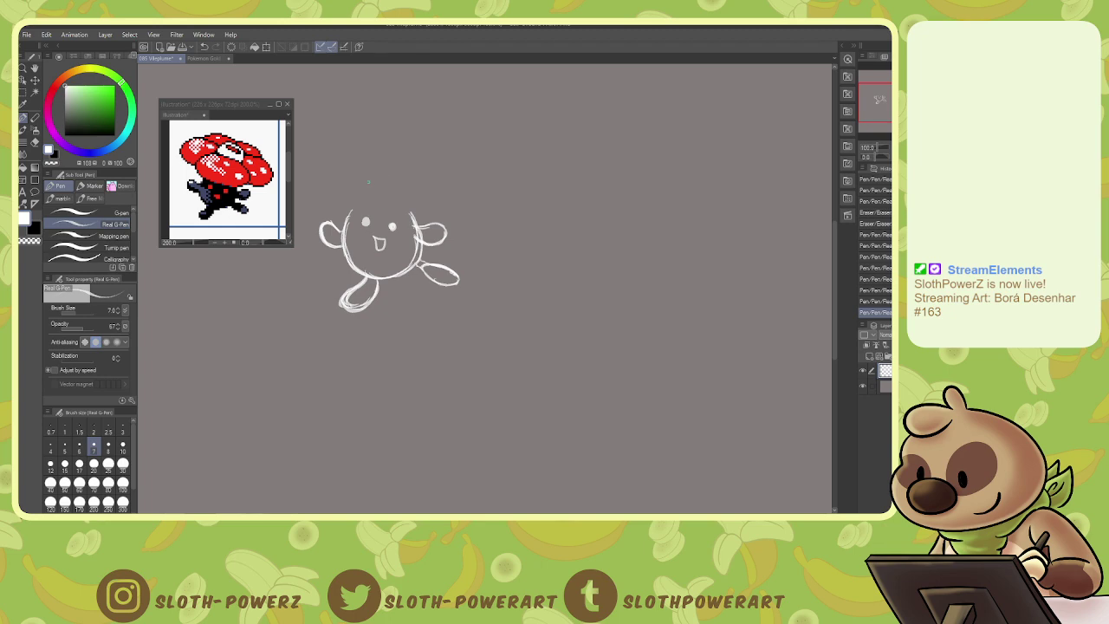
pyautogui.moveTo(361, 171)
pyautogui.mouseDown()
pyautogui.moveTo(343, 195)
pyautogui.moveTo(364, 210)
pyautogui.moveTo(335, 190)
pyautogui.moveTo(356, 165)
pyautogui.moveTo(336, 195)
pyautogui.moveTo(352, 165)
pyautogui.moveTo(391, 159)
pyautogui.moveTo(433, 202)
pyautogui.mouseUp()
pyautogui.moveTo(347, 201)
pyautogui.mouseDown()
pyautogui.moveTo(424, 208)
pyautogui.moveTo(427, 187)
pyautogui.moveTo(409, 167)
pyautogui.moveTo(432, 192)
pyautogui.moveTo(414, 213)
pyautogui.moveTo(376, 217)
pyautogui.moveTo(334, 196)
pyautogui.moveTo(337, 177)
pyautogui.mouseUp()
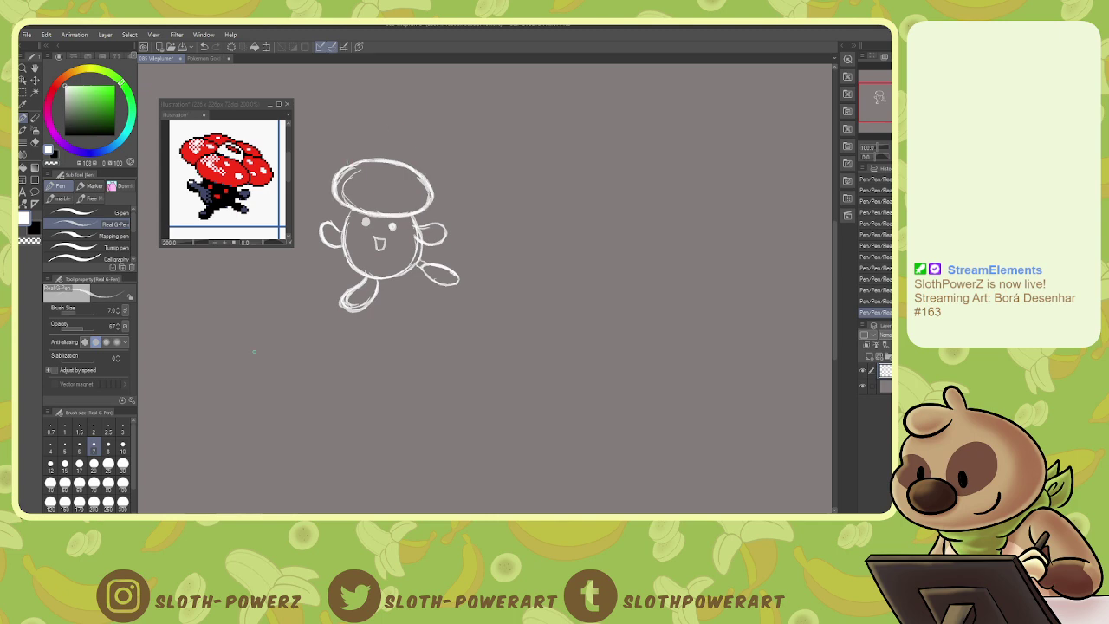
# - Lasso the eyes and mouth, shift them slightly down and to the left, and clear the selection
pyautogui.press('m')
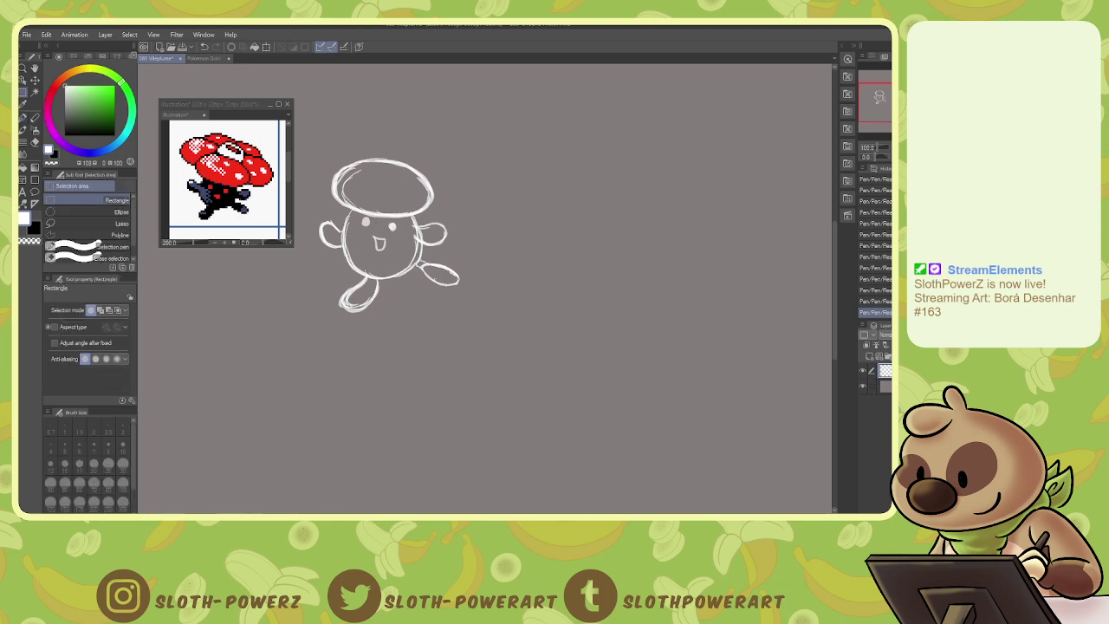
pyautogui.click(126, 223)
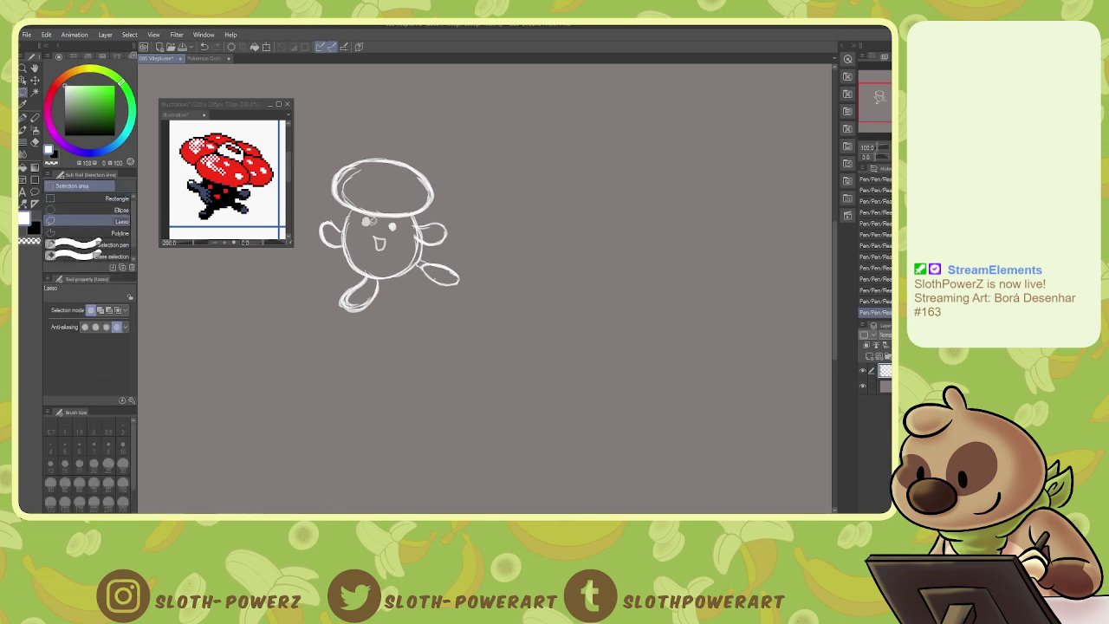
pyautogui.moveTo(365, 217)
pyautogui.mouseDown()
pyautogui.moveTo(367, 261)
pyautogui.moveTo(395, 253)
pyautogui.moveTo(401, 222)
pyautogui.moveTo(389, 216)
pyautogui.moveTo(376, 250)
pyautogui.mouseUp()
pyautogui.press('k')
pyautogui.hotkey('ctrl', 'd')
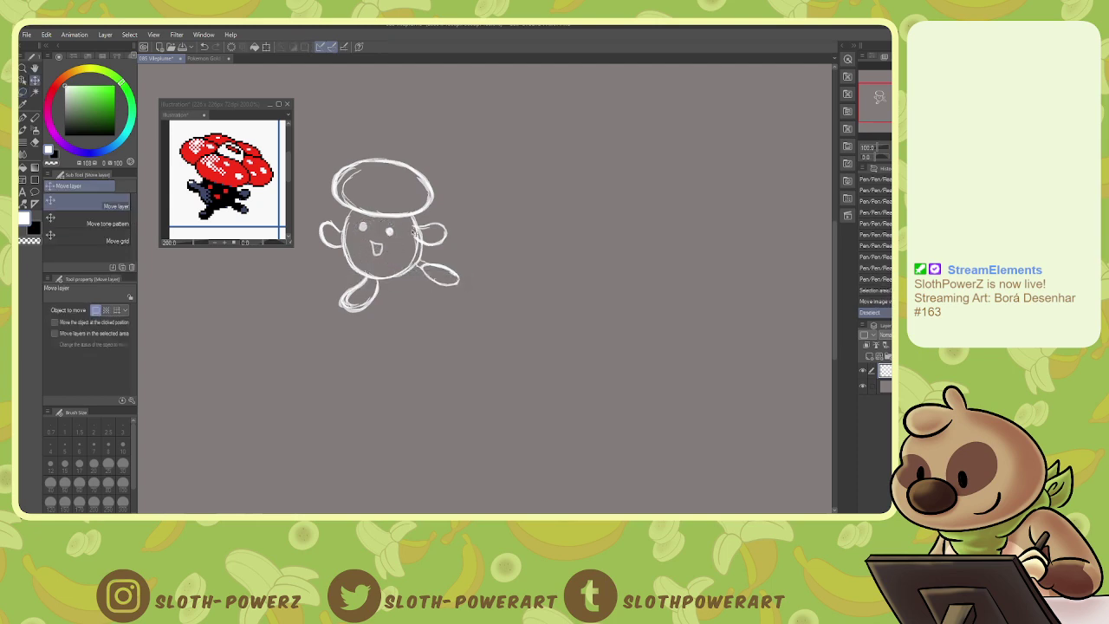
# - Sketch the flower's raised centre with its opening, the two side petals and the back petals around the front petal
pyautogui.press('p')
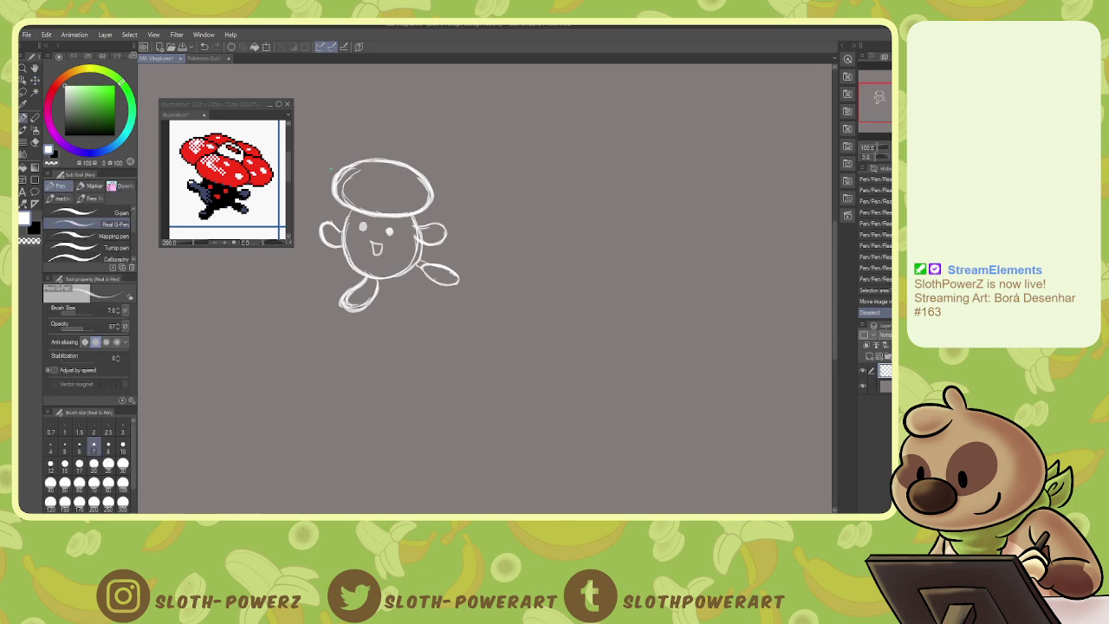
pyautogui.moveTo(331, 183)
pyautogui.mouseDown()
pyautogui.moveTo(303, 155)
pyautogui.moveTo(310, 143)
pyautogui.moveTo(361, 141)
pyautogui.moveTo(364, 151)
pyautogui.moveTo(387, 141)
pyautogui.moveTo(410, 146)
pyautogui.moveTo(418, 167)
pyautogui.moveTo(407, 156)
pyautogui.moveTo(452, 165)
pyautogui.mouseUp()
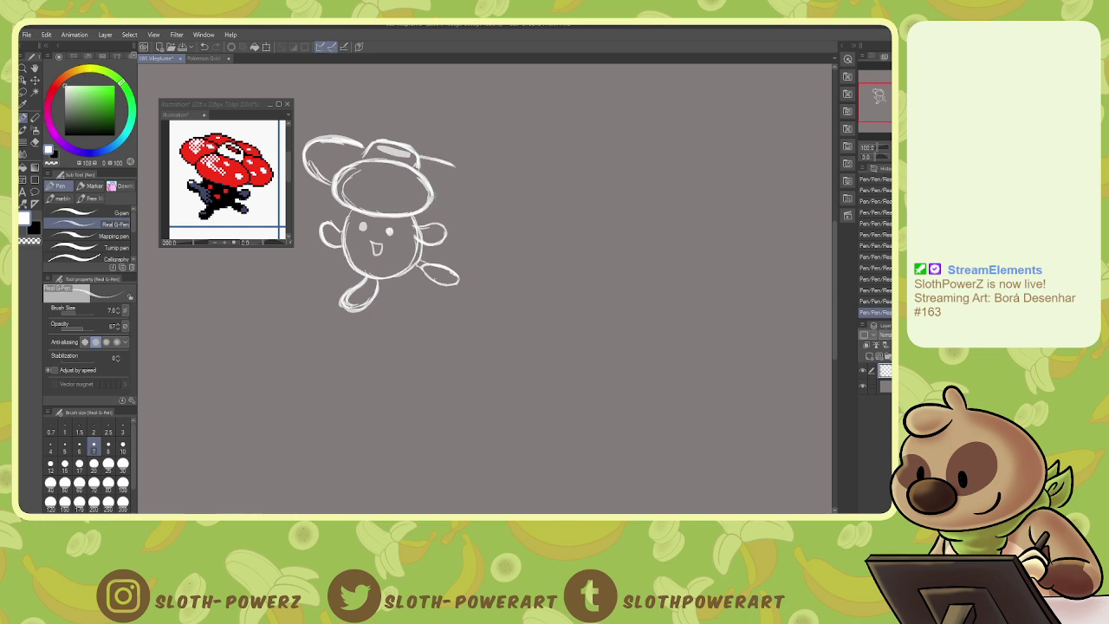
pyautogui.moveTo(427, 209)
pyautogui.mouseDown()
pyautogui.moveTo(455, 208)
pyautogui.moveTo(466, 175)
pyautogui.moveTo(458, 165)
pyautogui.moveTo(467, 193)
pyautogui.mouseUp()
pyautogui.moveTo(332, 136)
pyautogui.mouseDown()
pyautogui.moveTo(369, 139)
pyautogui.moveTo(351, 126)
pyautogui.moveTo(388, 138)
pyautogui.mouseUp()
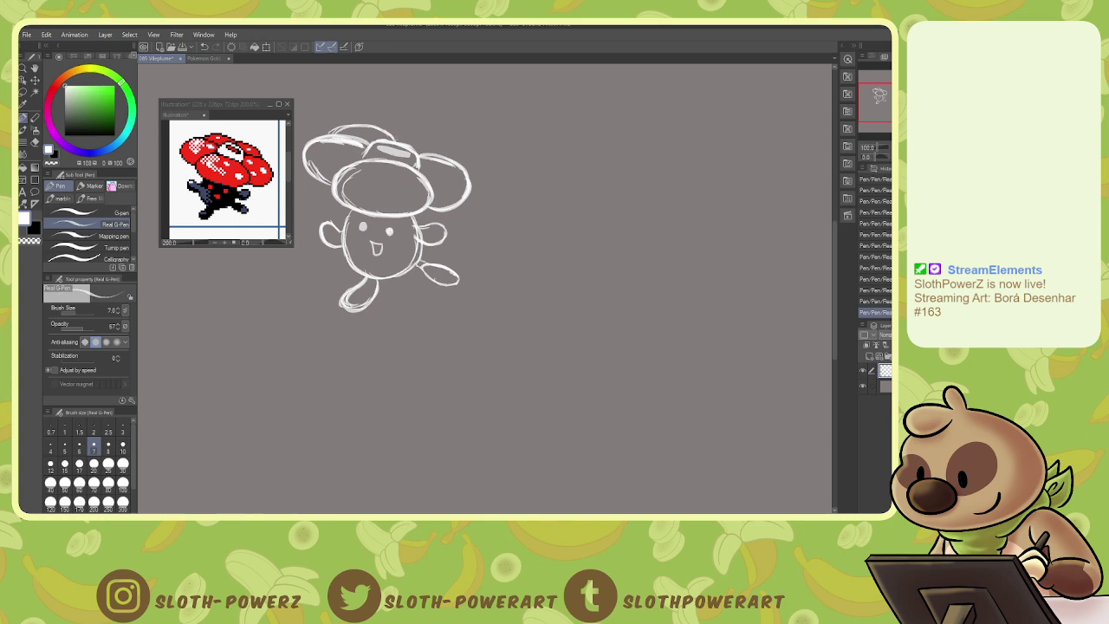
pyautogui.moveTo(395, 139)
pyautogui.mouseDown()
pyautogui.moveTo(432, 135)
pyautogui.moveTo(456, 161)
pyautogui.moveTo(392, 137)
pyautogui.mouseUp()
# - Add spots to the flower petals and reinforce the outline of the left petal
pyautogui.moveTo(353, 213); pyautogui.dragTo(343, 260)
pyautogui.moveTo(404, 194); pyautogui.dragTo(413, 195)
pyautogui.click(387, 171)
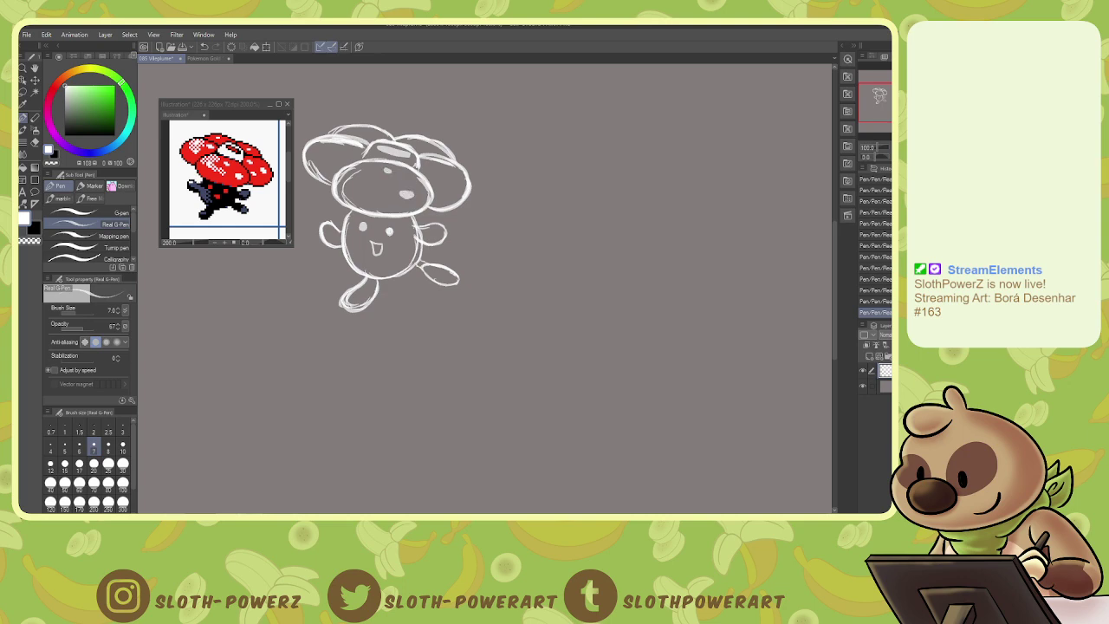
pyautogui.moveTo(431, 165); pyautogui.dragTo(455, 181)
pyautogui.moveTo(360, 130)
pyautogui.mouseDown()
pyautogui.moveTo(353, 154)
pyautogui.moveTo(318, 140)
pyautogui.moveTo(306, 166)
pyautogui.moveTo(325, 182)
pyautogui.moveTo(311, 174)
pyautogui.moveTo(322, 139)
pyautogui.moveTo(306, 148)
pyautogui.moveTo(332, 185)
pyautogui.mouseUp()
pyautogui.moveTo(304, 165)
pyautogui.mouseDown()
pyautogui.moveTo(338, 136)
pyautogui.moveTo(368, 146)
pyautogui.moveTo(355, 132)
pyautogui.moveTo(327, 187)
pyautogui.mouseUp()
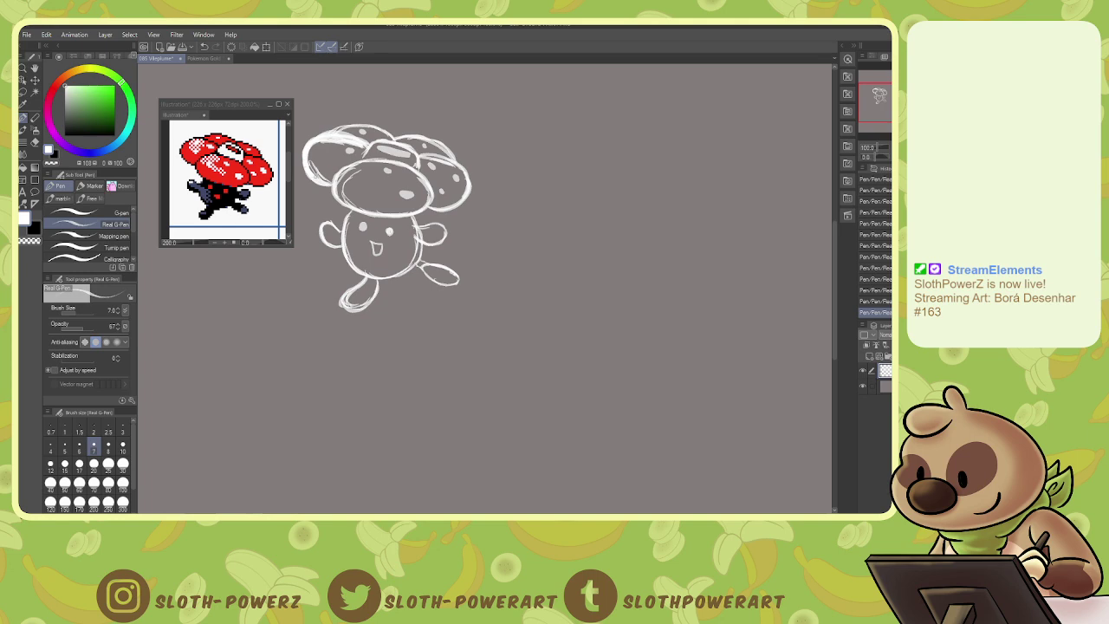
pyautogui.moveTo(303, 155); pyautogui.dragTo(306, 175)
# - Lasso the lower body with both legs, move it up slightly to shorten the body, and clear the selection
pyautogui.press('m')
pyautogui.moveTo(349, 244)
pyautogui.mouseDown()
pyautogui.moveTo(341, 251)
pyautogui.moveTo(445, 252)
pyautogui.moveTo(472, 292)
pyautogui.moveTo(340, 318)
pyautogui.moveTo(333, 264)
pyautogui.mouseUp()
pyautogui.press('k')
pyautogui.moveTo(454, 277); pyautogui.dragTo(453, 267)
pyautogui.hotkey('ctrl', 'd')
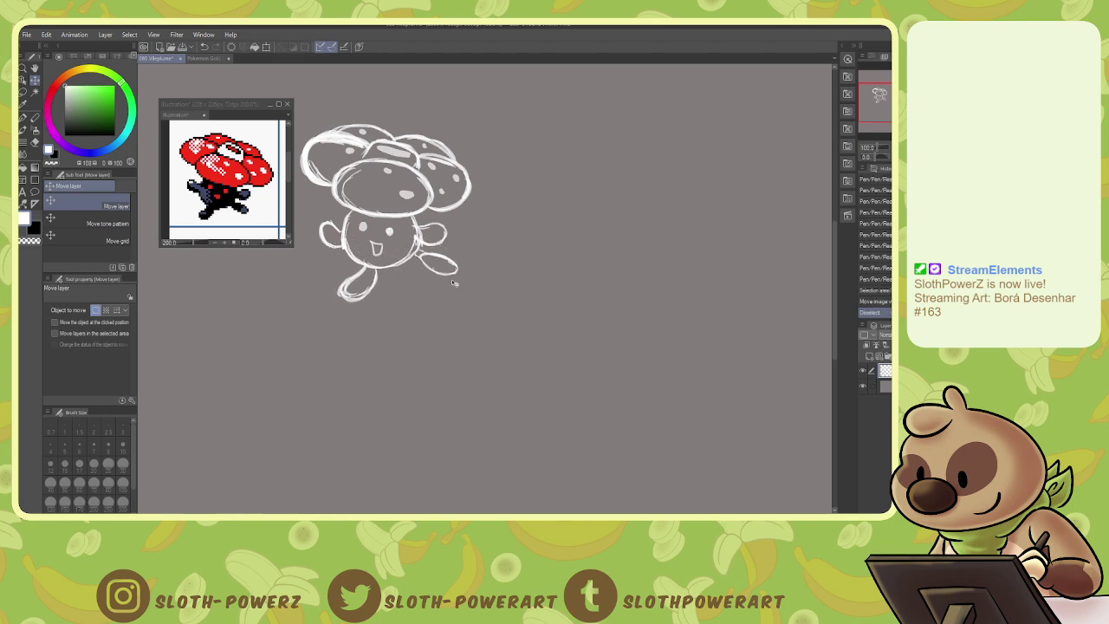
# - Move the whole sketch down and to the left on the canvas, and bring the next Vileplume sprite into the reference view
pyautogui.moveTo(407, 199)
pyautogui.mouseDown()
pyautogui.moveTo(374, 348)
pyautogui.moveTo(332, 360)
pyautogui.mouseUp()
pyautogui.moveTo(364, 284); pyautogui.dragTo(372, 259)
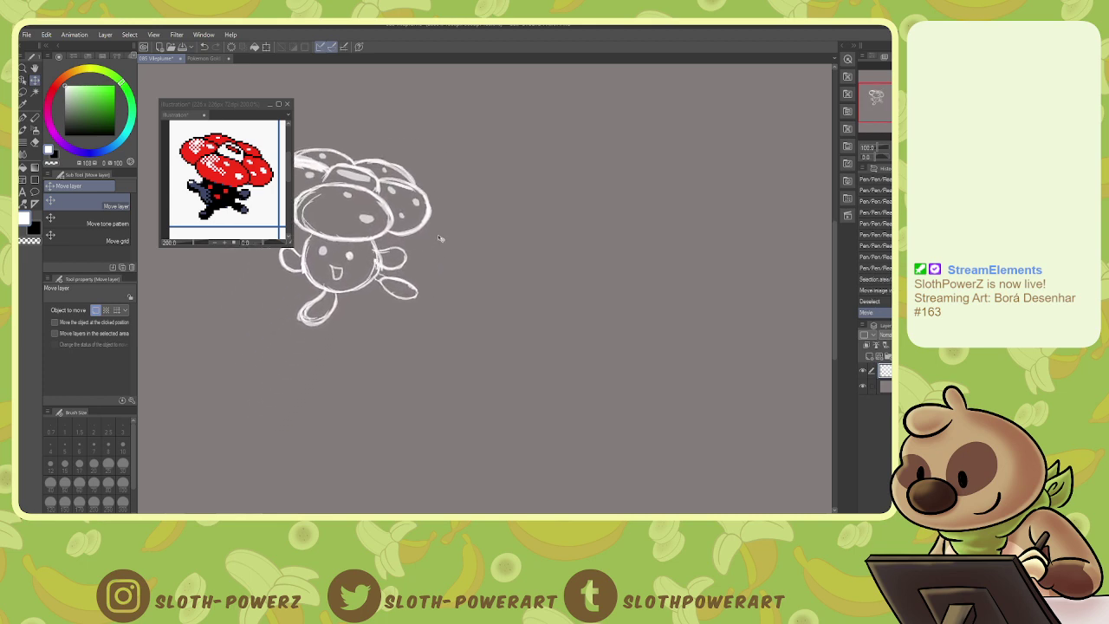
pyautogui.click(289, 173)
pyautogui.moveTo(291, 173); pyautogui.dragTo(291, 194)
# - Sketch a second rounded body with two splayed oval legs in the empty area right of the first figure
pyautogui.press('p')
pyautogui.click(525, 206)
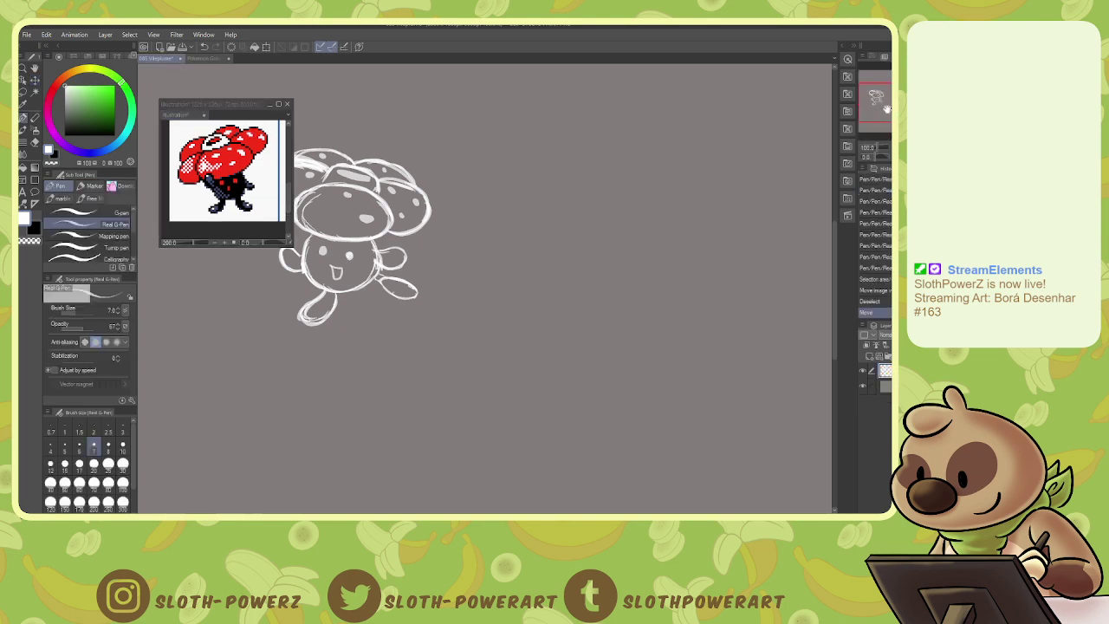
pyautogui.moveTo(887, 107); pyautogui.dragTo(892, 107)
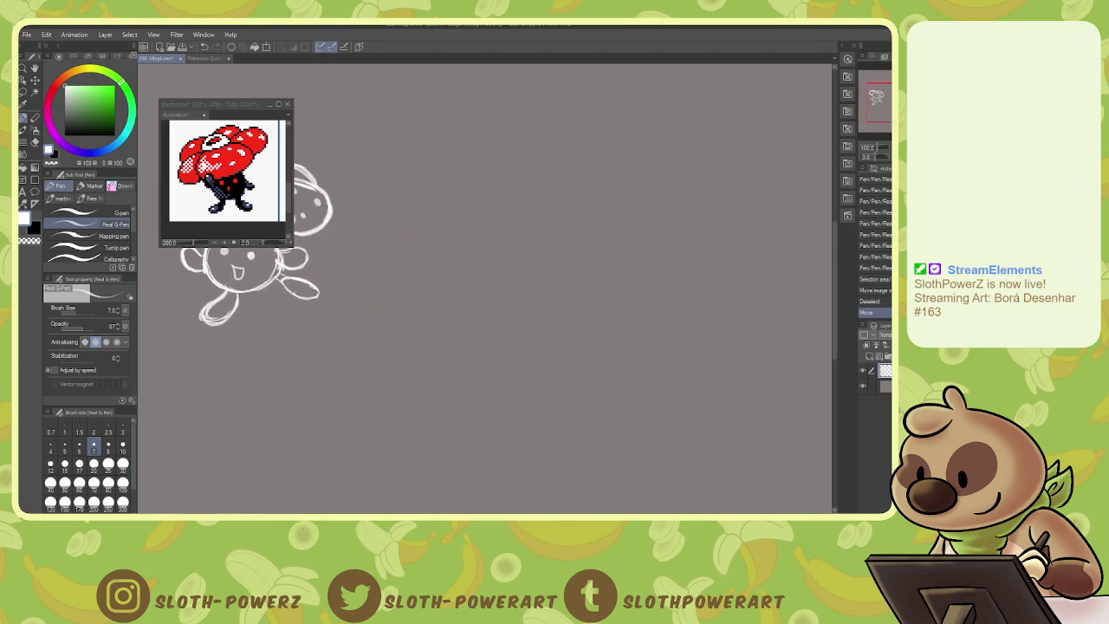
pyautogui.moveTo(892, 108); pyautogui.dragTo(894, 107)
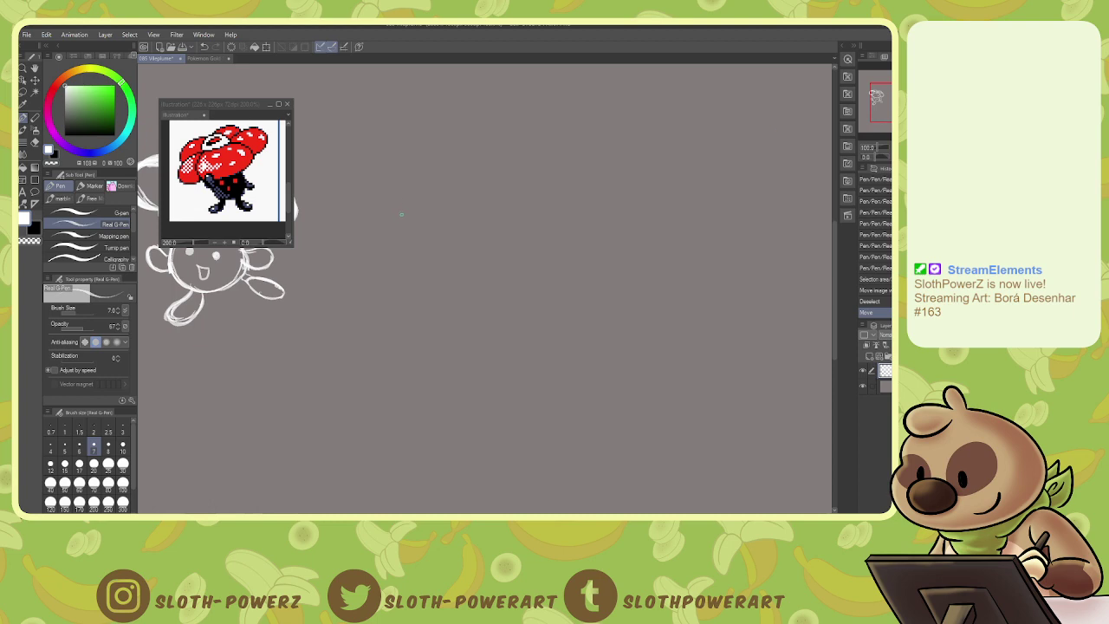
pyautogui.moveTo(405, 203)
pyautogui.mouseDown()
pyautogui.moveTo(415, 249)
pyautogui.moveTo(446, 257)
pyautogui.moveTo(466, 211)
pyautogui.moveTo(464, 246)
pyautogui.moveTo(437, 258)
pyautogui.moveTo(407, 249)
pyautogui.moveTo(405, 236)
pyautogui.moveTo(417, 263)
pyautogui.moveTo(394, 281)
pyautogui.moveTo(416, 281)
pyautogui.moveTo(428, 264)
pyautogui.moveTo(392, 281)
pyautogui.moveTo(401, 265)
pyautogui.moveTo(461, 263)
pyautogui.moveTo(473, 275)
pyautogui.moveTo(470, 260)
pyautogui.moveTo(492, 265)
pyautogui.moveTo(485, 274)
pyautogui.moveTo(452, 253)
pyautogui.mouseUp()
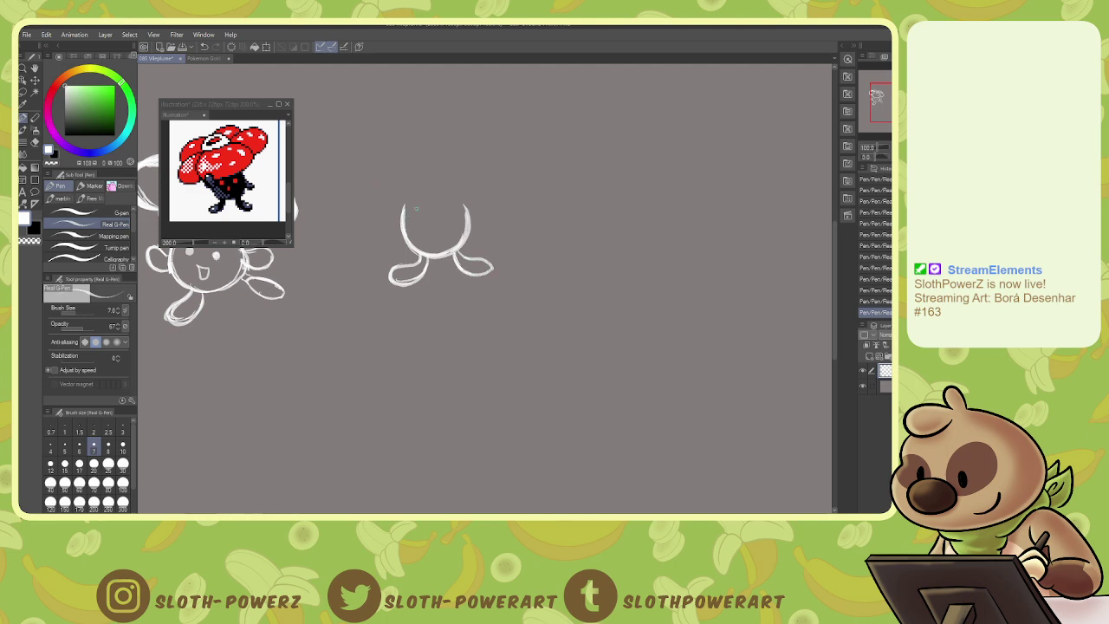
# - Draw the second figure's eyes and small oval mouth, plus a raised left arm and a bent right arm
pyautogui.moveTo(416, 209)
pyautogui.mouseDown()
pyautogui.moveTo(446, 210)
pyautogui.moveTo(432, 227)
pyautogui.mouseUp()
pyautogui.hotkey('ctrl', 'z')
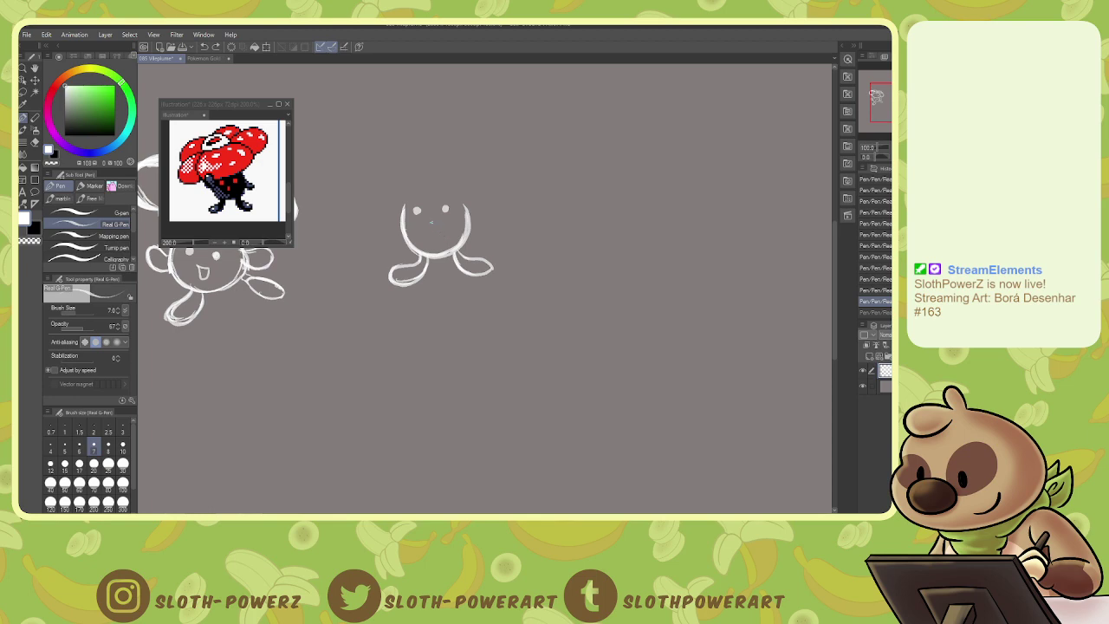
pyautogui.moveTo(432, 220)
pyautogui.mouseDown()
pyautogui.moveTo(391, 201)
pyautogui.moveTo(397, 188)
pyautogui.moveTo(408, 194)
pyautogui.moveTo(398, 218)
pyautogui.mouseUp()
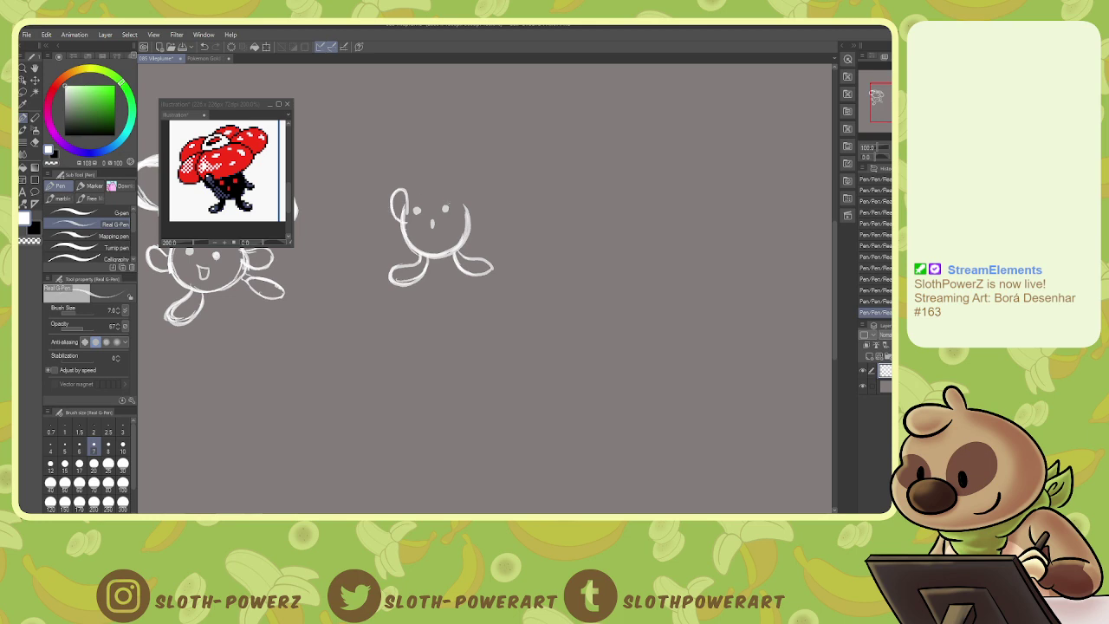
pyautogui.moveTo(474, 222)
pyautogui.mouseDown()
pyautogui.moveTo(486, 228)
pyautogui.moveTo(469, 233)
pyautogui.moveTo(488, 232)
pyautogui.moveTo(469, 238)
pyautogui.mouseUp()
pyautogui.moveTo(400, 168)
pyautogui.mouseDown()
pyautogui.moveTo(385, 206)
pyautogui.moveTo(402, 164)
pyautogui.moveTo(425, 156)
pyautogui.mouseUp()
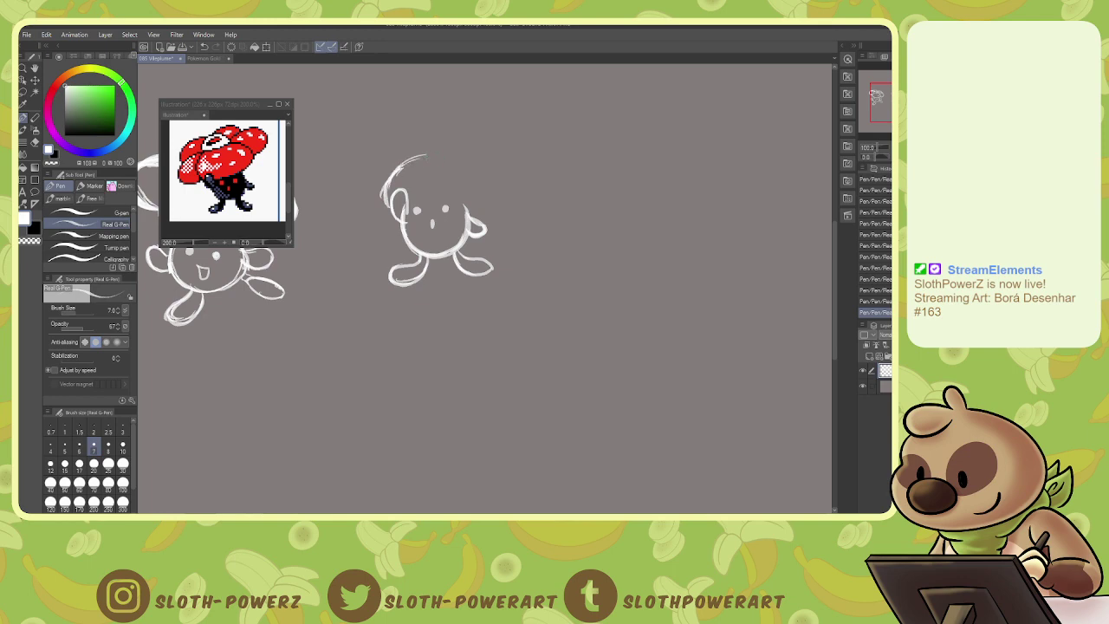
pyautogui.moveTo(406, 200); pyautogui.dragTo(438, 205)
pyautogui.moveTo(421, 156)
pyautogui.mouseDown()
pyautogui.moveTo(387, 198)
pyautogui.moveTo(443, 206)
pyautogui.moveTo(482, 173)
pyautogui.mouseUp()
pyautogui.moveTo(409, 159)
pyautogui.mouseDown()
pyautogui.moveTo(451, 150)
pyautogui.moveTo(472, 164)
pyautogui.moveTo(473, 189)
pyautogui.moveTo(405, 200)
pyautogui.mouseUp()
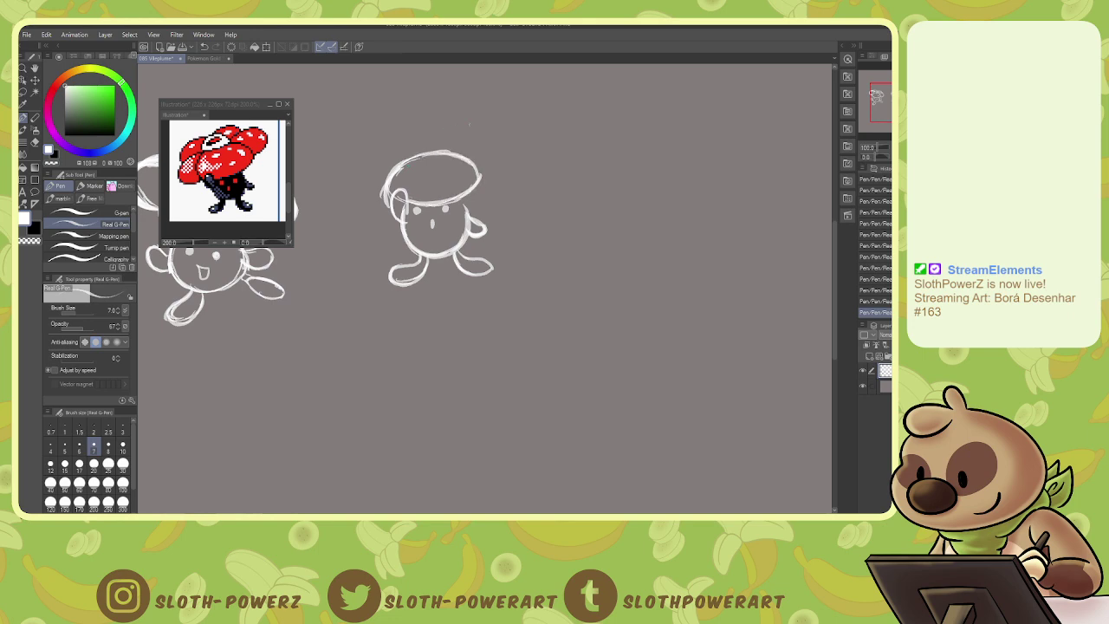
pyautogui.press('e')
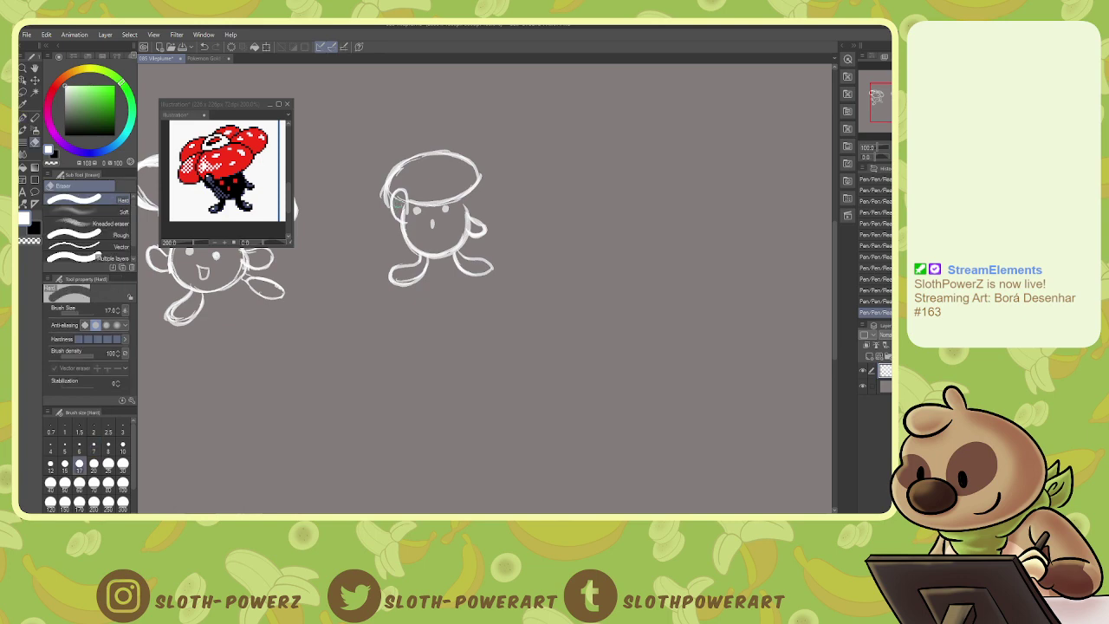
pyautogui.moveTo(383, 208)
pyautogui.mouseDown()
pyautogui.moveTo(402, 163)
pyautogui.moveTo(394, 173)
pyautogui.moveTo(439, 164)
pyautogui.moveTo(398, 167)
pyautogui.moveTo(427, 154)
pyautogui.moveTo(485, 175)
pyautogui.moveTo(415, 198)
pyautogui.mouseUp()
pyautogui.click(50, 482)
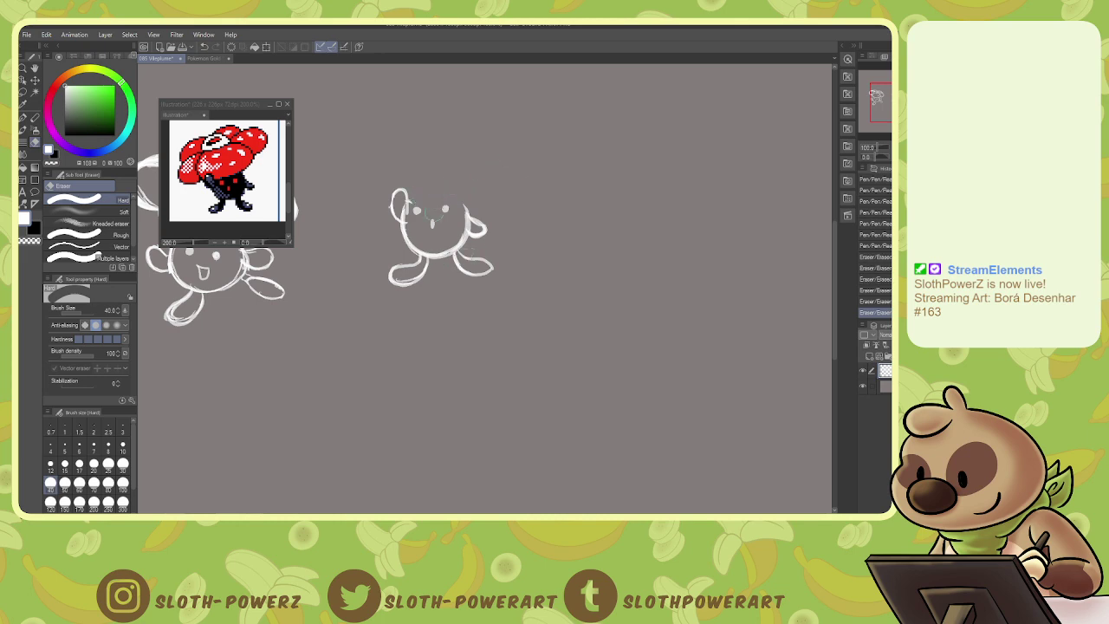
pyautogui.press('p')
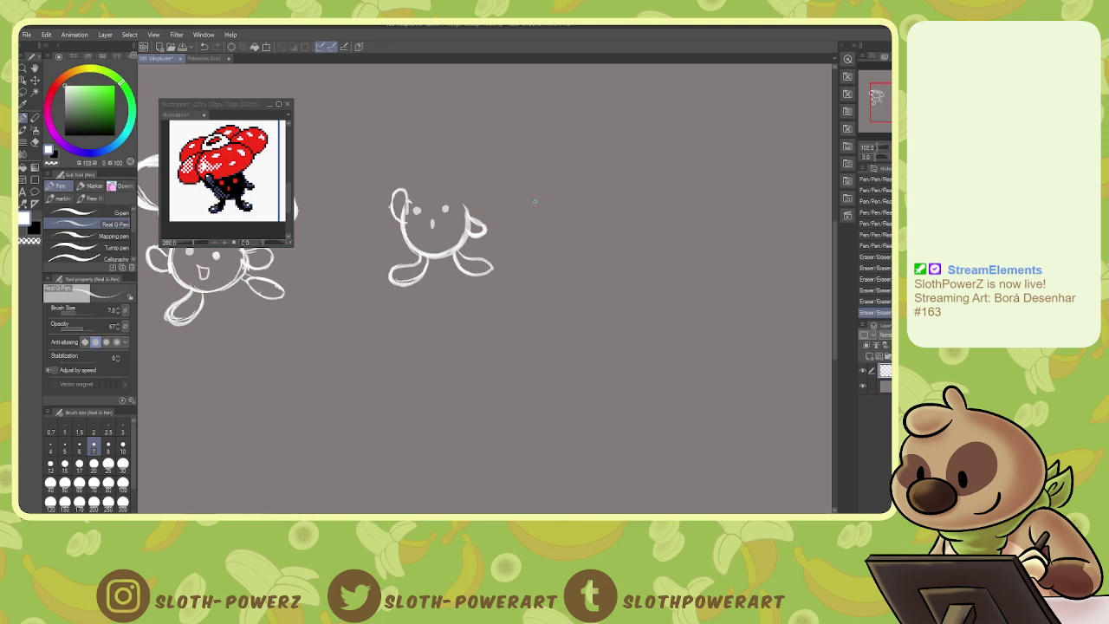
# - Lasso the second figure, move it straight down to make room for its flower, and clear the selection
pyautogui.press('m')
pyautogui.moveTo(487, 173)
pyautogui.mouseDown()
pyautogui.moveTo(520, 266)
pyautogui.moveTo(492, 177)
pyautogui.mouseUp()
pyautogui.press('k')
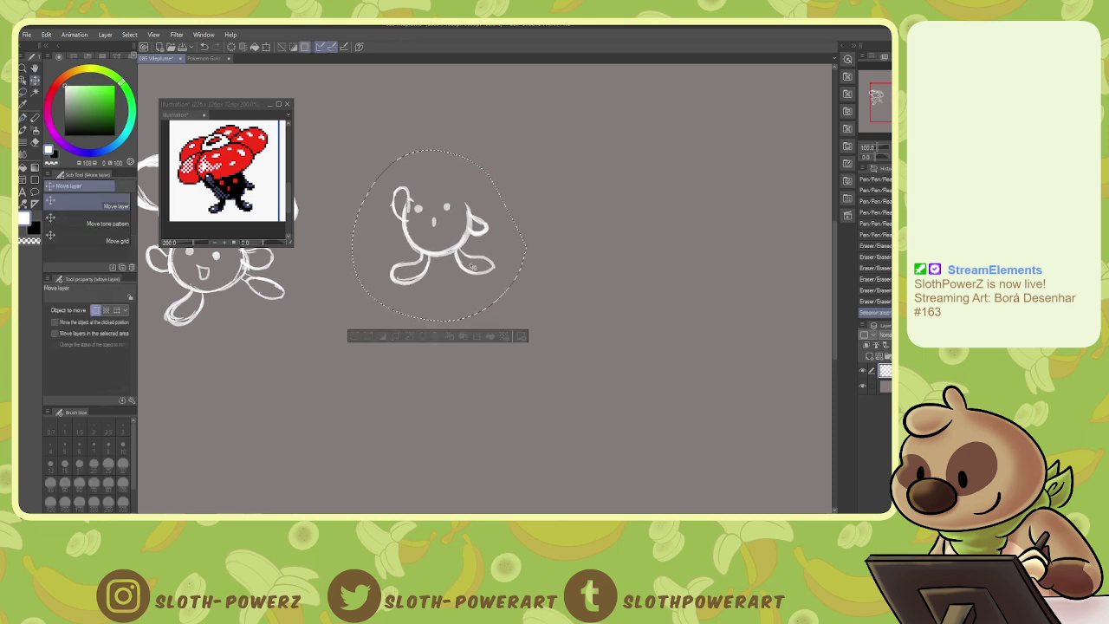
pyautogui.moveTo(472, 266); pyautogui.dragTo(472, 370)
pyautogui.hotkey('ctrl', 'd')
# - Sketch a large tilted oval petal above the second figure with a smaller petal tucked behind its left side
pyautogui.press('p')
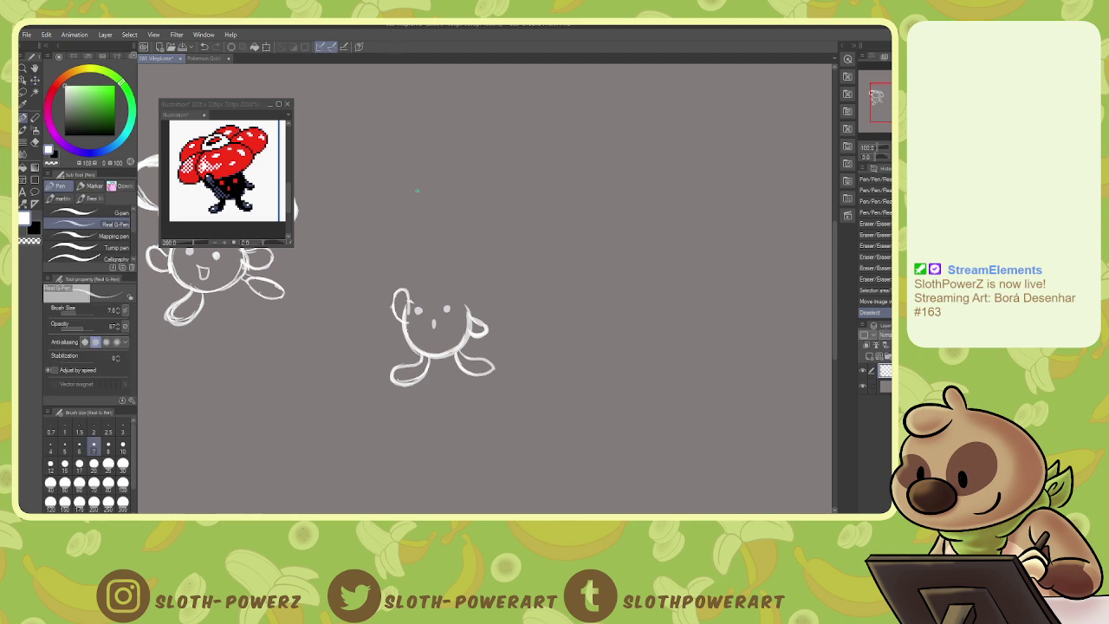
pyautogui.moveTo(414, 185)
pyautogui.mouseDown()
pyautogui.moveTo(403, 227)
pyautogui.moveTo(451, 234)
pyautogui.moveTo(493, 196)
pyautogui.moveTo(418, 181)
pyautogui.moveTo(450, 170)
pyautogui.moveTo(490, 177)
pyautogui.moveTo(458, 166)
pyautogui.moveTo(494, 183)
pyautogui.moveTo(462, 232)
pyautogui.moveTo(409, 242)
pyautogui.moveTo(413, 184)
pyautogui.moveTo(443, 171)
pyautogui.moveTo(383, 193)
pyautogui.moveTo(373, 223)
pyautogui.moveTo(406, 235)
pyautogui.moveTo(386, 235)
pyautogui.mouseUp()
pyautogui.moveTo(381, 195)
pyautogui.mouseDown()
pyautogui.moveTo(369, 225)
pyautogui.moveTo(400, 235)
pyautogui.mouseUp()
pyautogui.moveTo(369, 205); pyautogui.dragTo(380, 233)
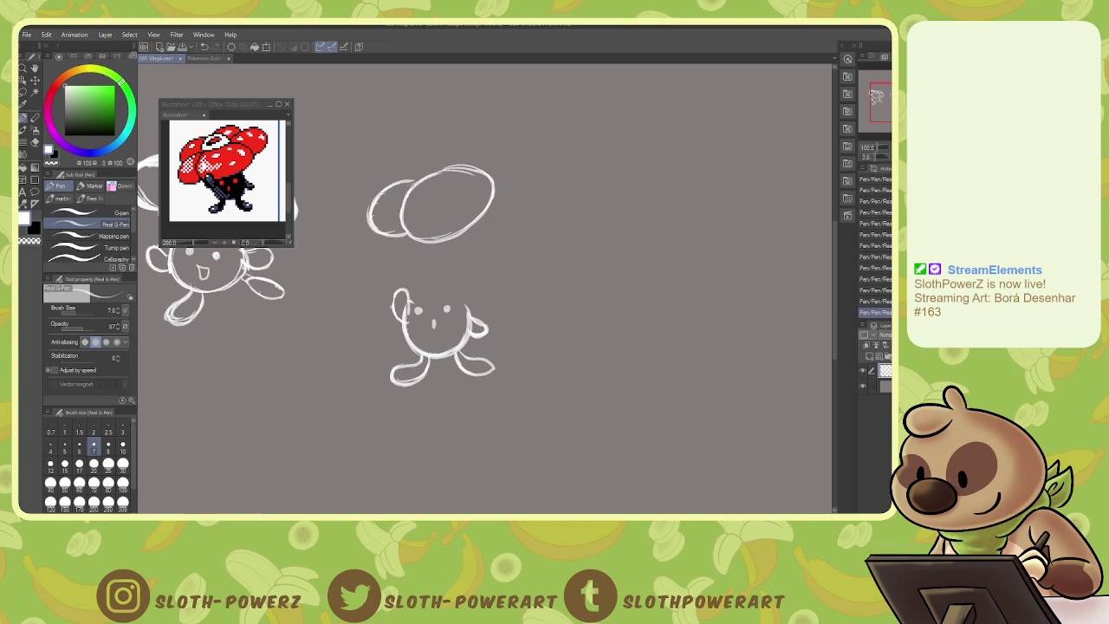
# - Complete the second figure's flower with an upper-left petal, a small ringed centre, two overlapping upper-right petals, and spots
pyautogui.moveTo(410, 182)
pyautogui.mouseDown()
pyautogui.moveTo(423, 151)
pyautogui.moveTo(447, 149)
pyautogui.moveTo(460, 164)
pyautogui.moveTo(423, 154)
pyautogui.moveTo(410, 169)
pyautogui.moveTo(442, 156)
pyautogui.moveTo(381, 175)
pyautogui.moveTo(369, 201)
pyautogui.moveTo(371, 177)
pyautogui.moveTo(370, 194)
pyautogui.mouseUp()
pyautogui.moveTo(392, 156)
pyautogui.mouseDown()
pyautogui.moveTo(420, 153)
pyautogui.moveTo(372, 175)
pyautogui.mouseUp()
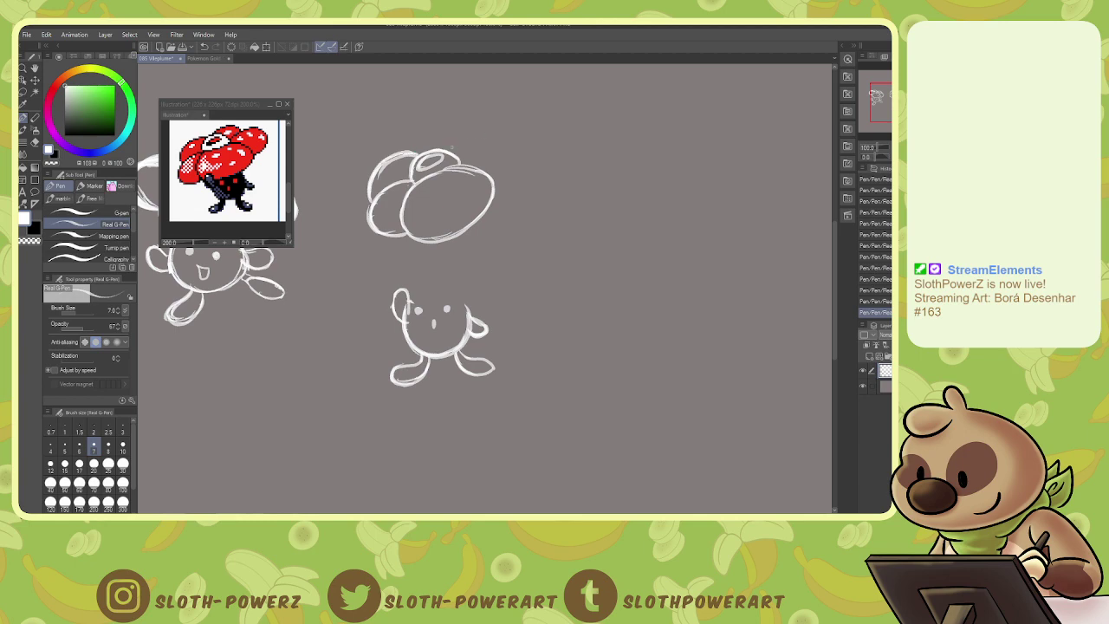
pyautogui.moveTo(446, 150)
pyautogui.mouseDown()
pyautogui.moveTo(466, 130)
pyautogui.moveTo(487, 136)
pyautogui.mouseUp()
pyautogui.moveTo(445, 146)
pyautogui.mouseDown()
pyautogui.moveTo(457, 131)
pyautogui.moveTo(460, 155)
pyautogui.moveTo(511, 133)
pyautogui.mouseUp()
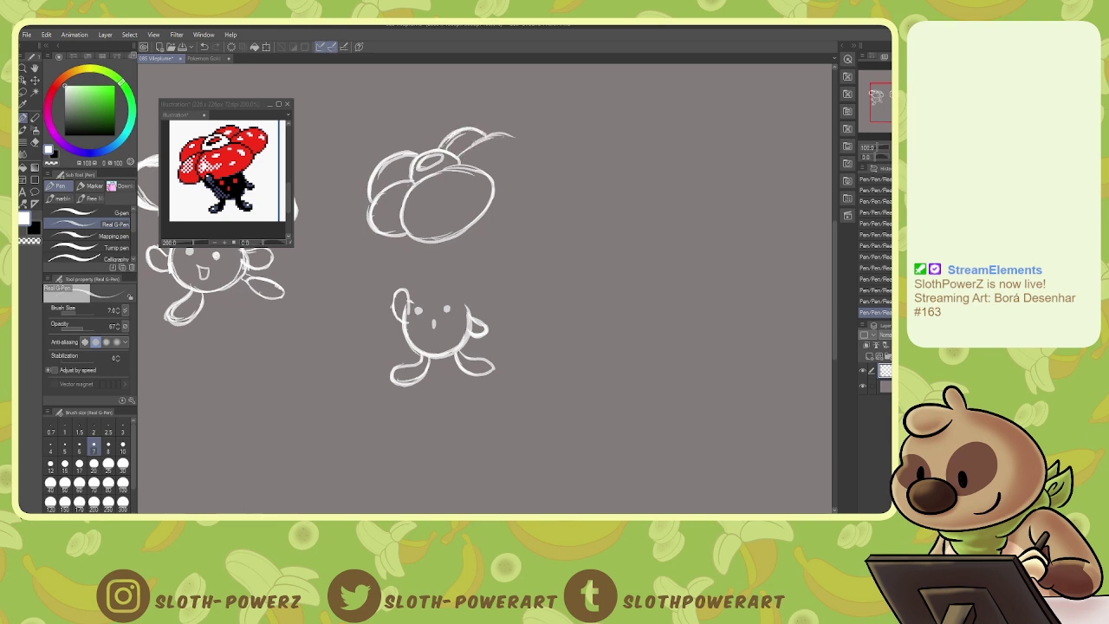
pyautogui.moveTo(460, 156)
pyautogui.mouseDown()
pyautogui.moveTo(500, 132)
pyautogui.moveTo(517, 135)
pyautogui.moveTo(521, 163)
pyautogui.moveTo(492, 185)
pyautogui.moveTo(506, 131)
pyautogui.moveTo(462, 147)
pyautogui.moveTo(488, 133)
pyautogui.moveTo(463, 130)
pyautogui.moveTo(479, 132)
pyautogui.mouseUp()
pyautogui.moveTo(379, 168)
pyautogui.mouseDown()
pyautogui.moveTo(400, 154)
pyautogui.moveTo(394, 164)
pyautogui.moveTo(431, 190)
pyautogui.moveTo(483, 187)
pyautogui.moveTo(463, 204)
pyautogui.mouseUp()
pyautogui.moveTo(478, 157)
pyautogui.mouseDown()
pyautogui.moveTo(509, 156)
pyautogui.moveTo(460, 142)
pyautogui.mouseUp()
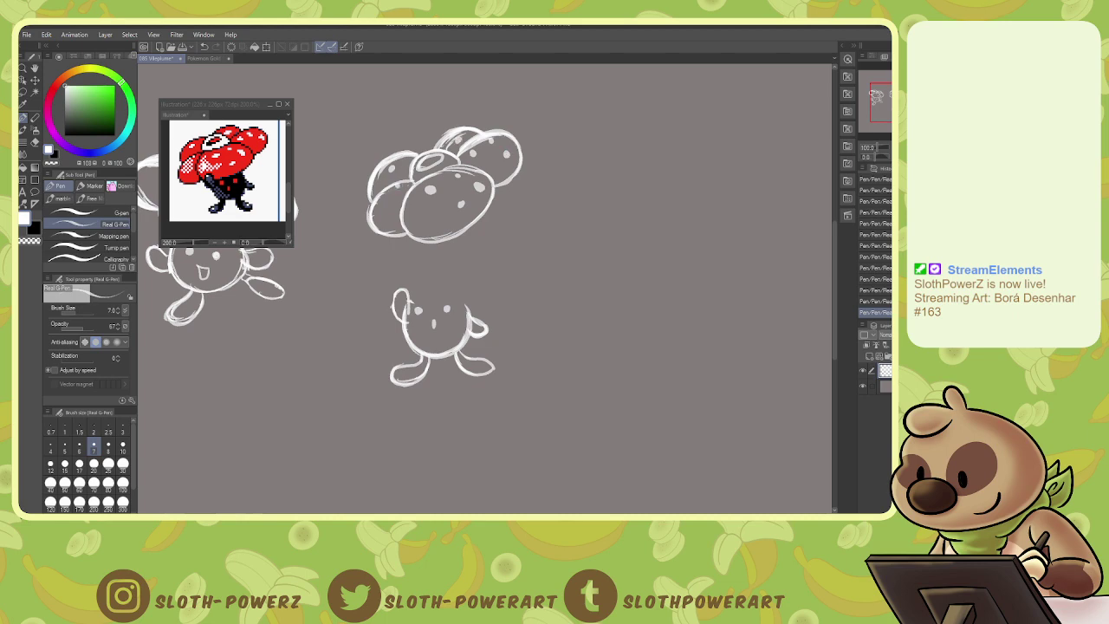
# - Thicken the outer outlines of the two petals on the left side of the second flower
pyautogui.moveTo(413, 178)
pyautogui.mouseDown()
pyautogui.moveTo(369, 203)
pyautogui.moveTo(364, 230)
pyautogui.moveTo(408, 235)
pyautogui.moveTo(363, 206)
pyautogui.mouseUp()
pyautogui.moveTo(380, 166)
pyautogui.mouseDown()
pyautogui.moveTo(364, 198)
pyautogui.moveTo(419, 151)
pyautogui.mouseUp()
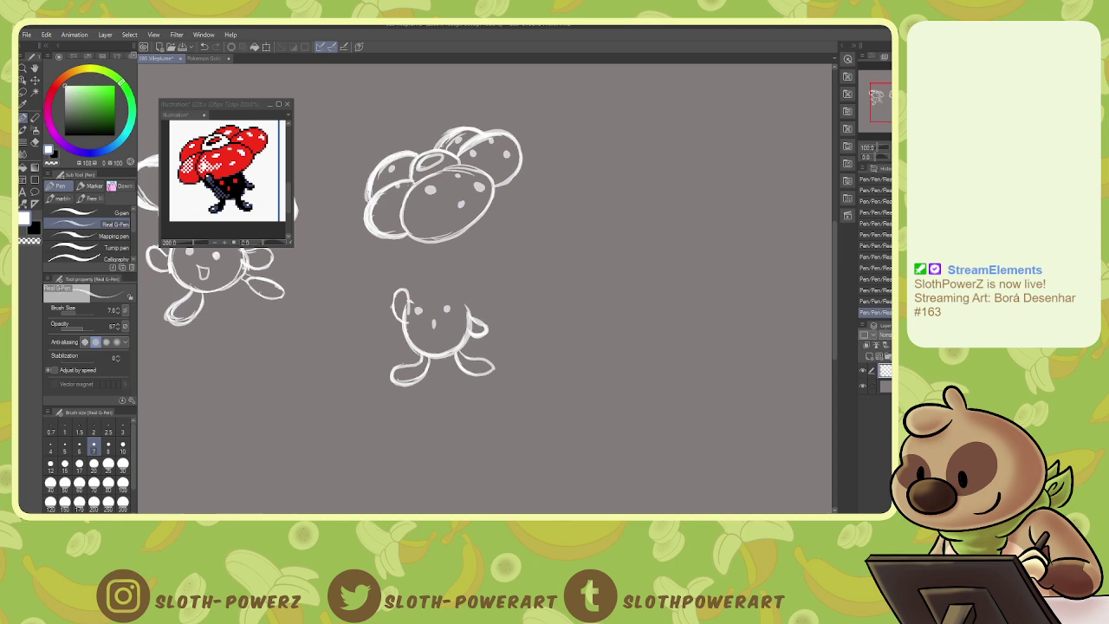
pyautogui.moveTo(368, 184); pyautogui.dragTo(364, 197)
# - Lasso the second figure's flower and move it down onto the top of the body
pyautogui.press('m')
pyautogui.moveTo(460, 102)
pyautogui.mouseDown()
pyautogui.moveTo(389, 125)
pyautogui.moveTo(351, 190)
pyautogui.moveTo(485, 98)
pyautogui.mouseUp()
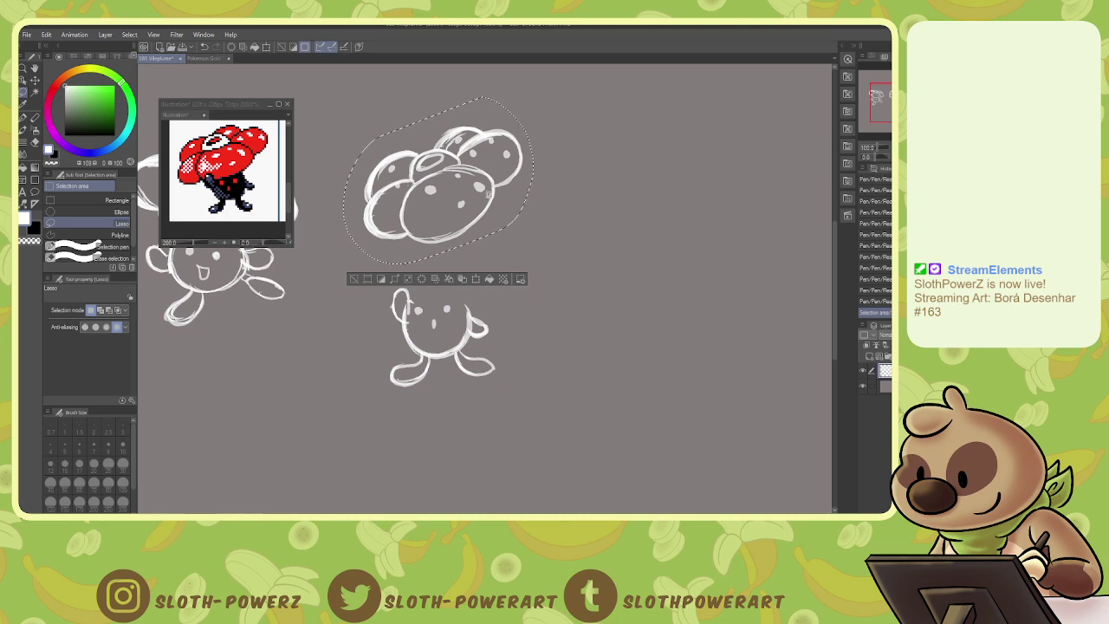
pyautogui.press('k')
pyautogui.moveTo(487, 193); pyautogui.dragTo(481, 254)
# - Rotate the second flower slightly clockwise, reposition it over the head, apply the transform, and clear the selection
pyautogui.hotkey('ctrl', 't')
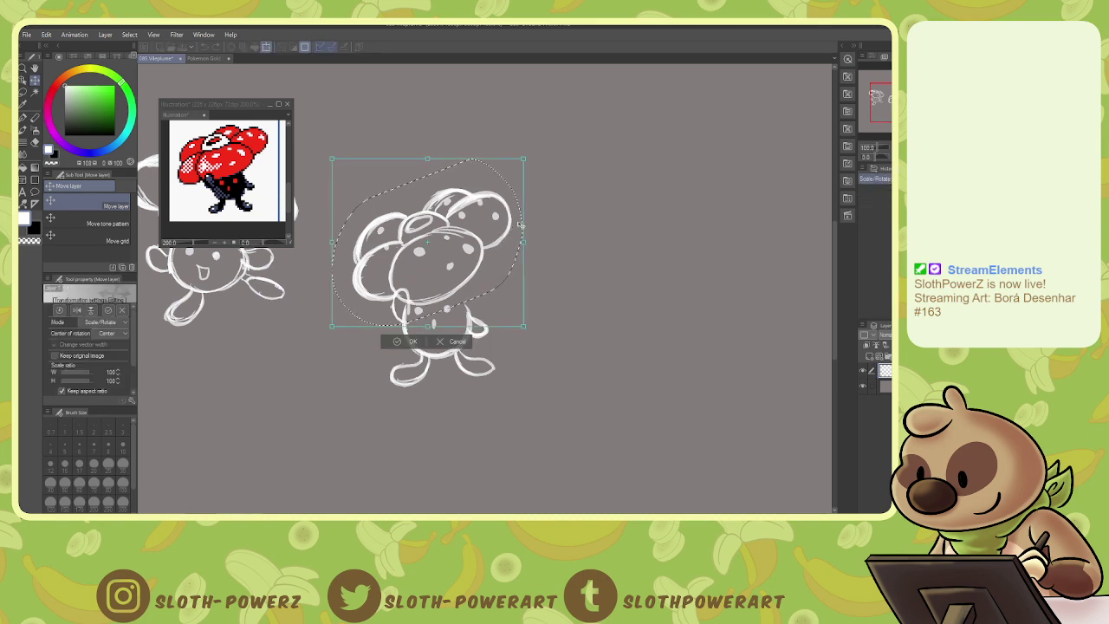
pyautogui.moveTo(561, 238); pyautogui.dragTo(566, 253)
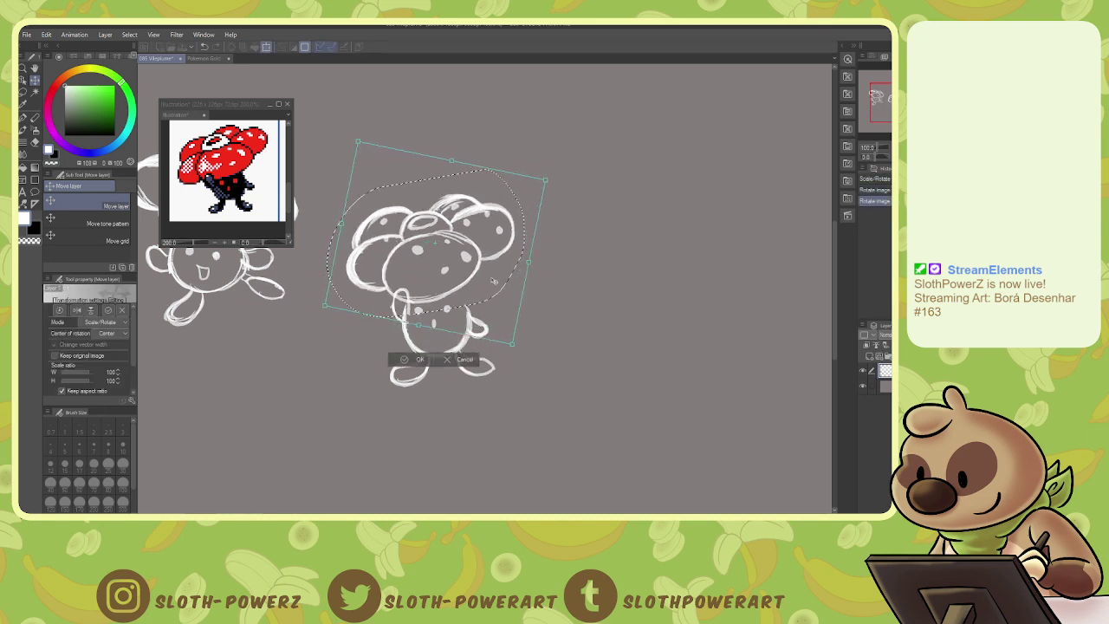
pyautogui.moveTo(494, 278); pyautogui.dragTo(486, 281)
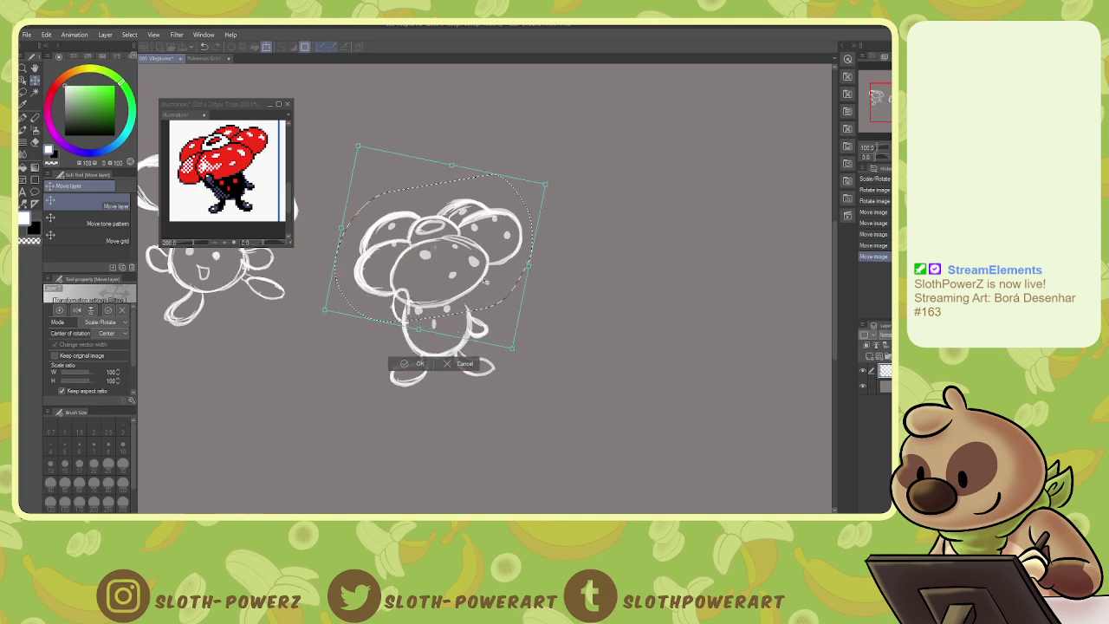
pyautogui.moveTo(554, 269); pyautogui.dragTo(556, 258)
pyautogui.moveTo(489, 290); pyautogui.dragTo(478, 290)
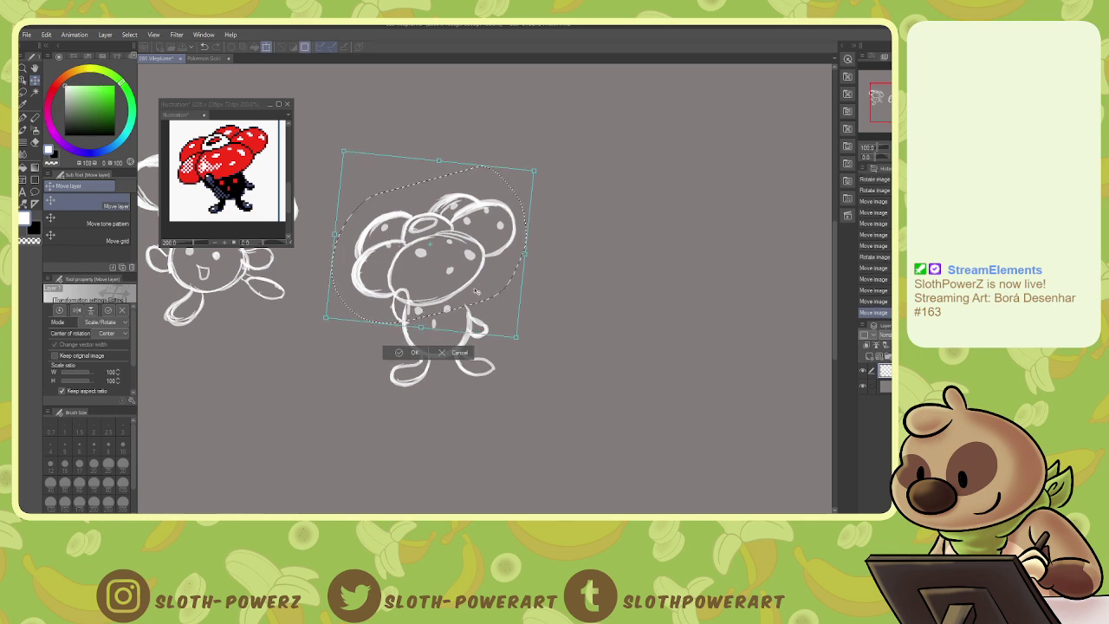
pyautogui.press('Return')
pyautogui.hotkey('ctrl', 'd')
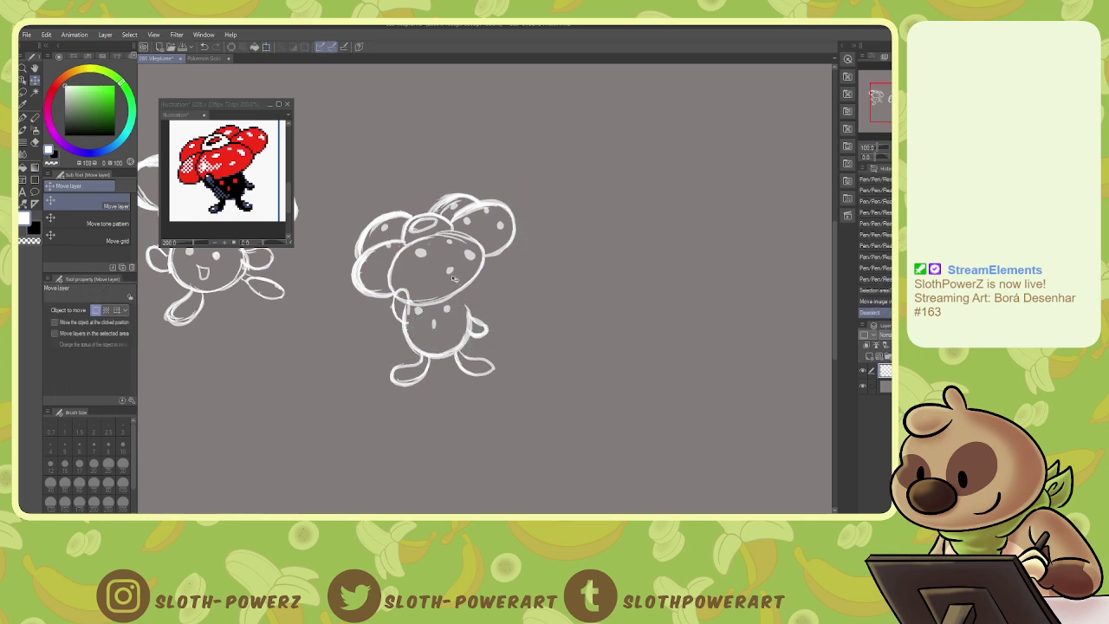
# - Extend the right side of the second body up to the flower and reinforce the front petal's right edge with the pen
pyautogui.press('p')
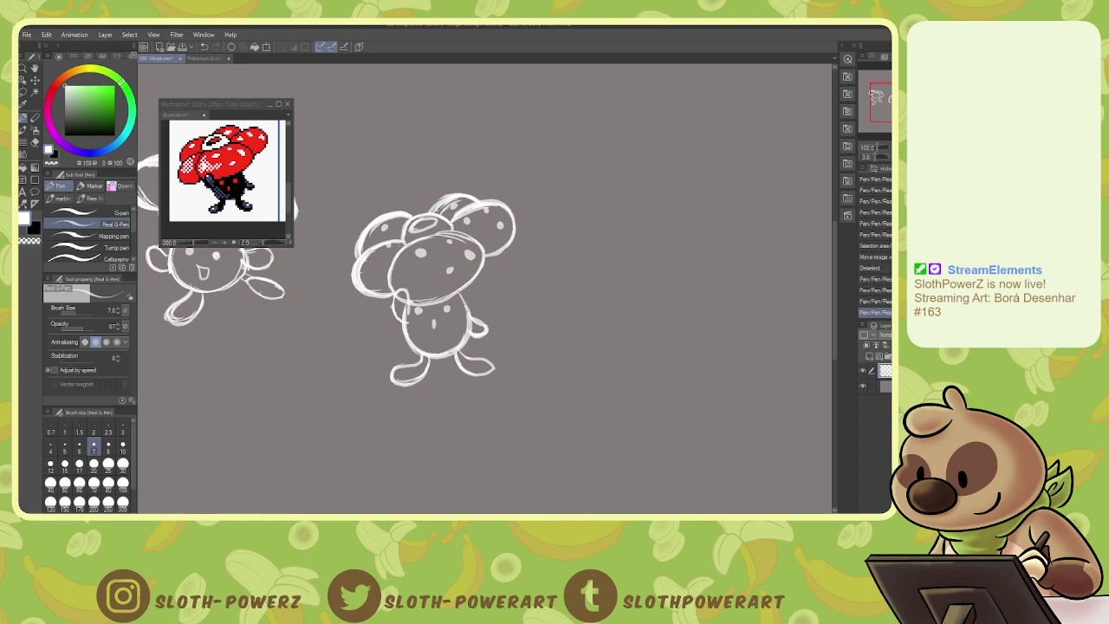
pyautogui.moveTo(483, 270)
pyautogui.mouseDown()
pyautogui.moveTo(431, 304)
pyautogui.moveTo(465, 292)
pyautogui.mouseUp()
pyautogui.moveTo(484, 243)
pyautogui.mouseDown()
pyautogui.moveTo(468, 290)
pyautogui.moveTo(438, 304)
pyautogui.moveTo(470, 313)
pyautogui.mouseUp()
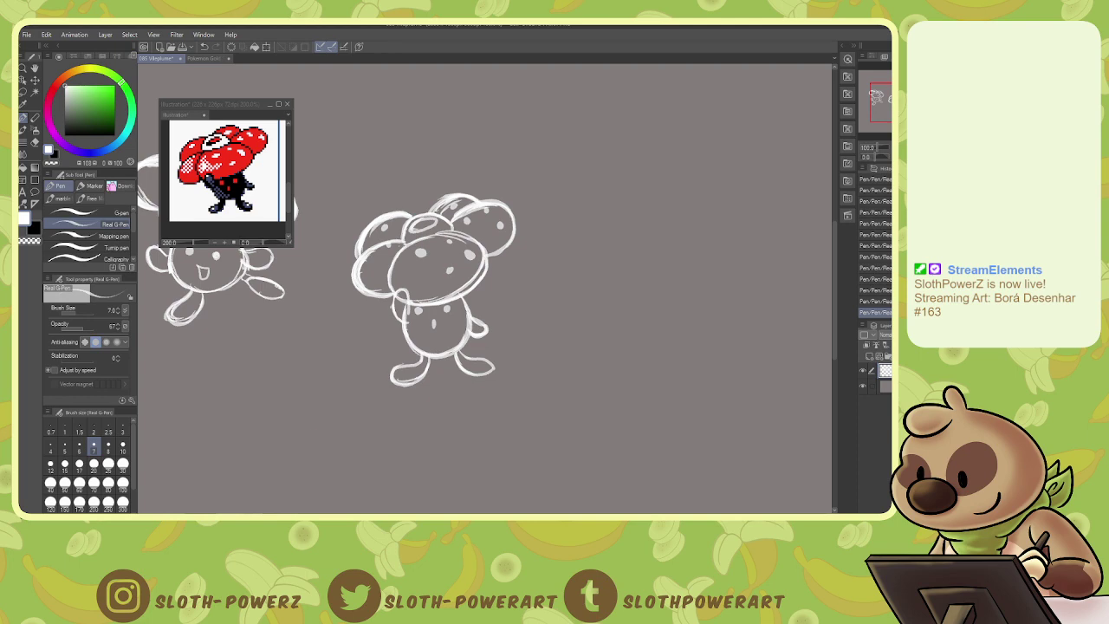
# - Lasso the second figure's body, shift it slightly up toward the flower, and clear the selection
pyautogui.press('m')
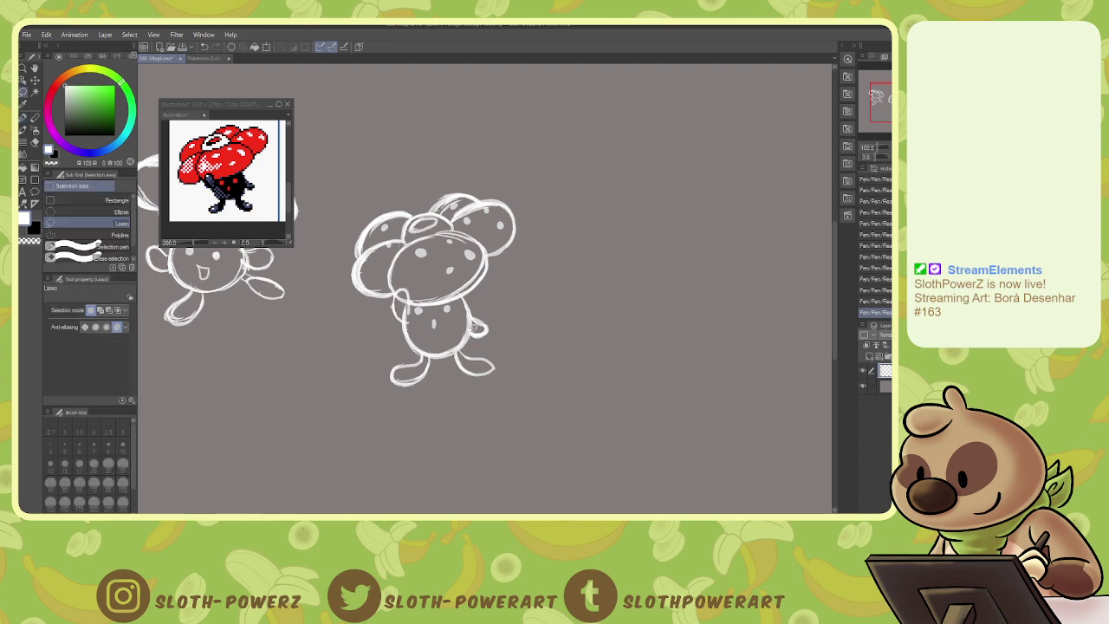
pyautogui.moveTo(423, 329)
pyautogui.mouseDown()
pyautogui.moveTo(382, 362)
pyautogui.moveTo(389, 401)
pyautogui.moveTo(464, 407)
pyautogui.moveTo(500, 386)
pyautogui.moveTo(521, 348)
pyautogui.moveTo(510, 313)
pyautogui.moveTo(473, 301)
pyautogui.moveTo(456, 327)
pyautogui.moveTo(473, 348)
pyautogui.mouseUp()
pyautogui.press('k')
pyautogui.hotkey('ctrl', 'd')
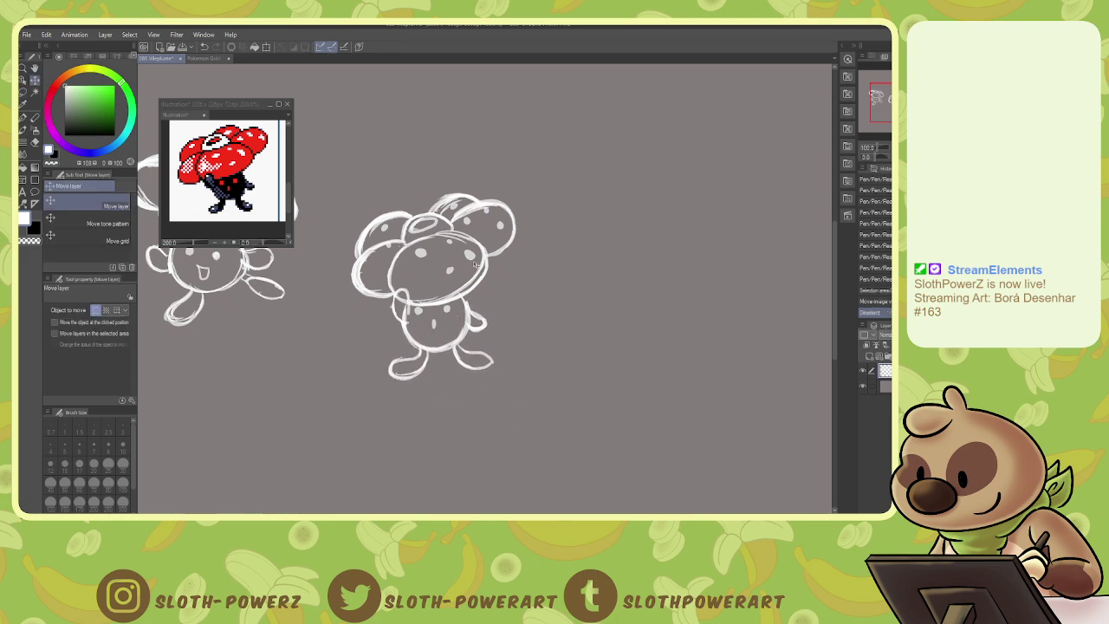
# - Lasso the whole second figure, move it right to widen the gap from the first figure, and clear the selection
pyautogui.press('m')
pyautogui.moveTo(433, 170)
pyautogui.mouseDown()
pyautogui.moveTo(339, 347)
pyautogui.moveTo(494, 176)
pyautogui.mouseUp()
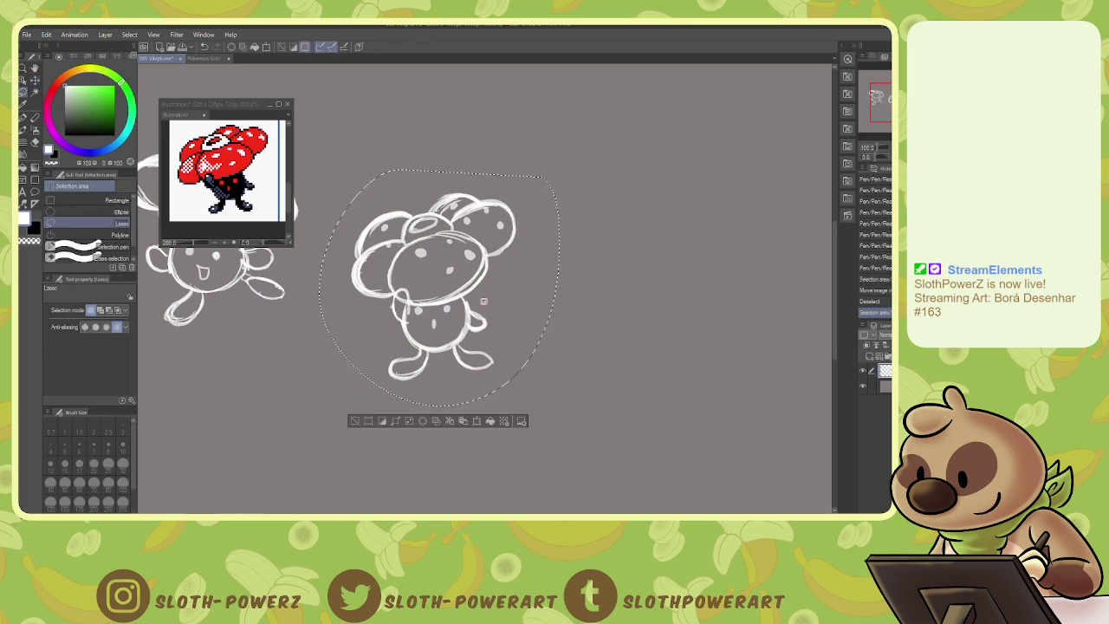
pyautogui.press('k')
pyautogui.moveTo(484, 301)
pyautogui.mouseDown()
pyautogui.moveTo(479, 238)
pyautogui.moveTo(564, 305)
pyautogui.mouseUp()
pyautogui.hotkey('ctrl', 'd')
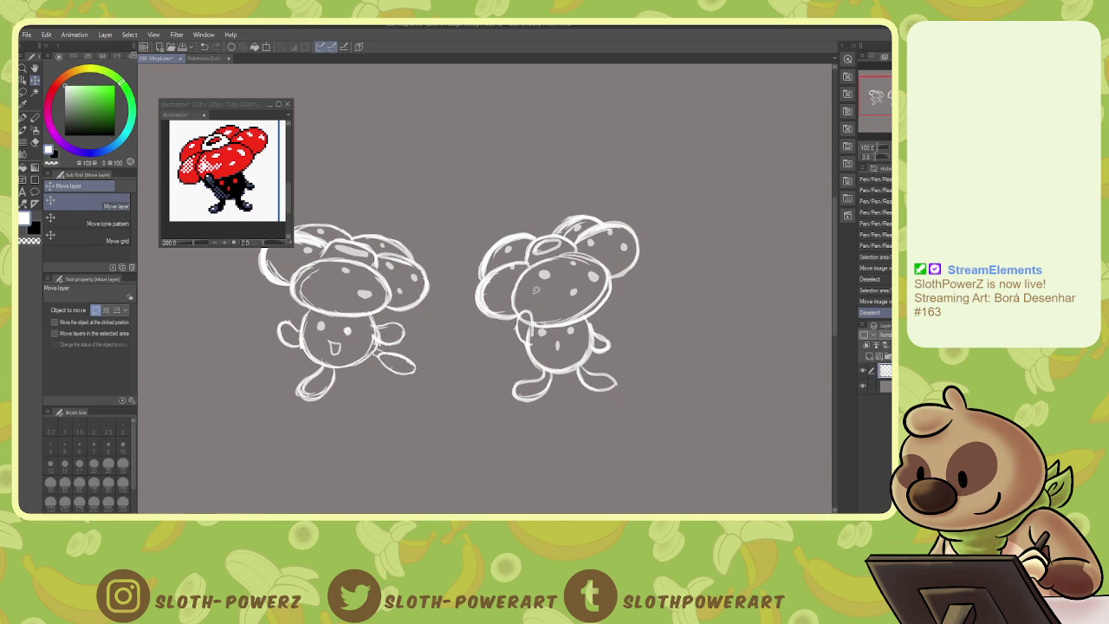
# - Select the second figure again, nudge it very slightly up and left, and deselect it
pyautogui.press('m')
pyautogui.moveTo(474, 219)
pyautogui.mouseDown()
pyautogui.moveTo(465, 242)
pyautogui.moveTo(695, 278)
pyautogui.moveTo(637, 201)
pyautogui.mouseUp()
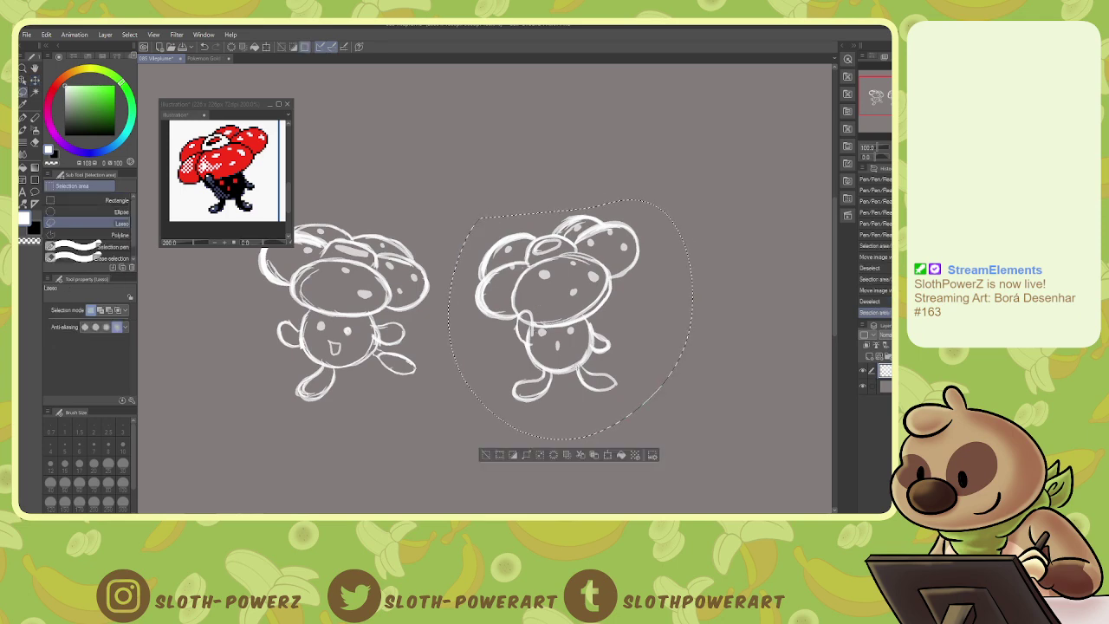
pyautogui.press('k')
pyautogui.moveTo(580, 340); pyautogui.dragTo(579, 338)
pyautogui.hotkey('ctrl', 'd')
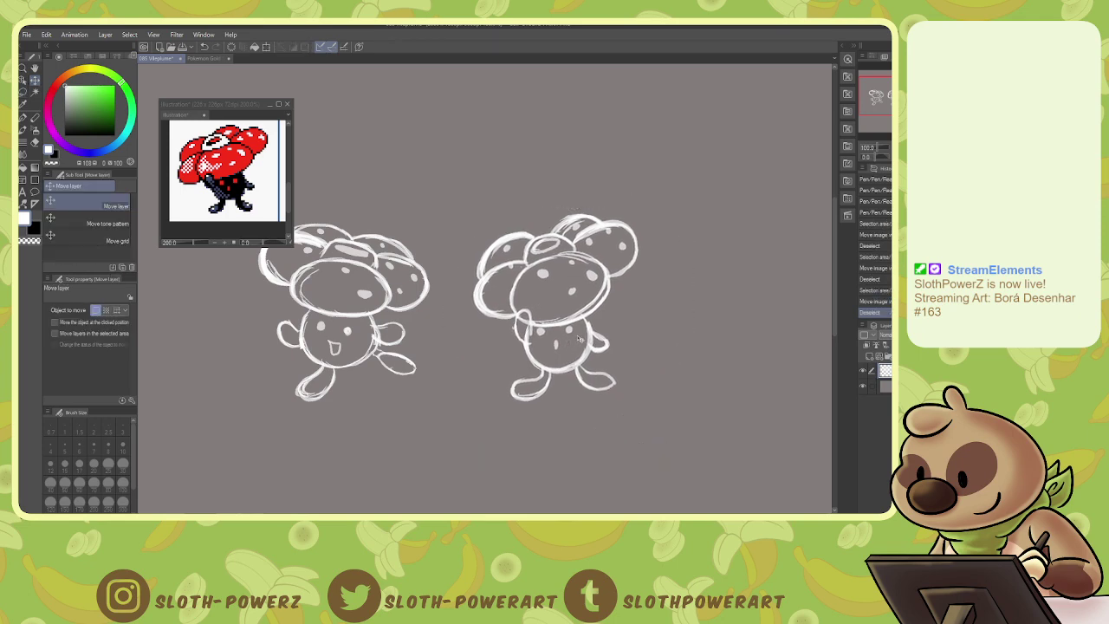
pyautogui.hotkey('ctrl', '-')
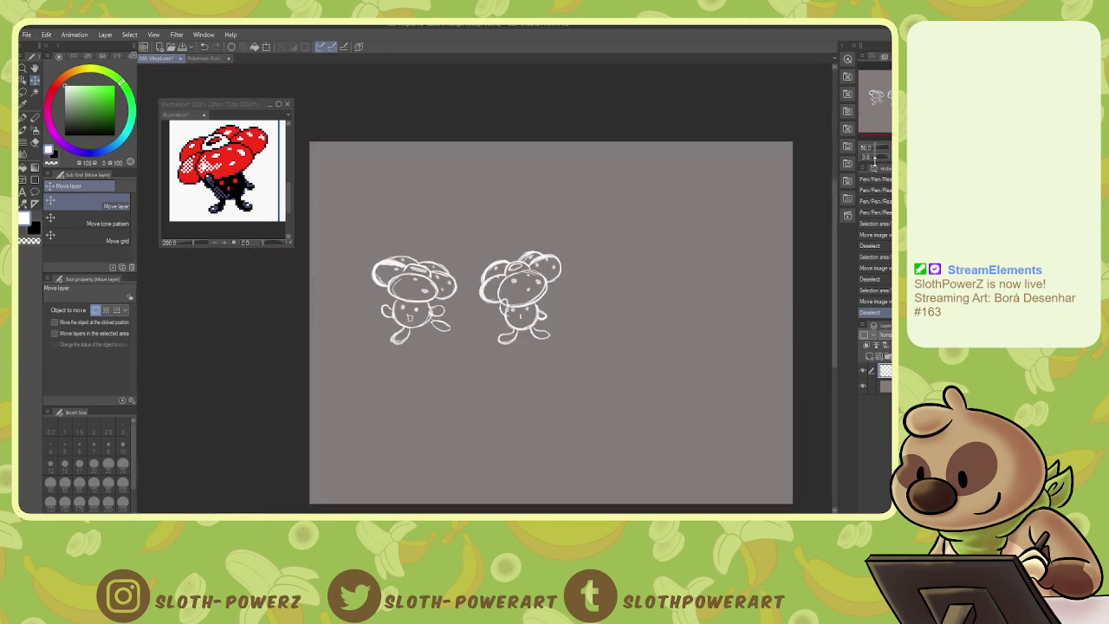
pyautogui.hotkey('ctrl', 't')
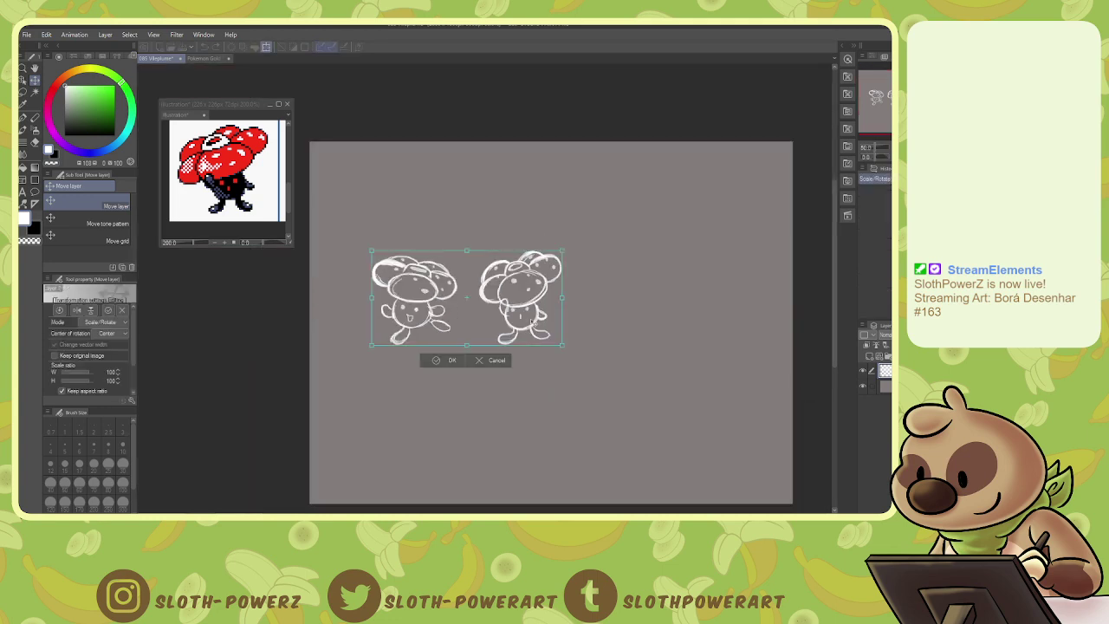
pyautogui.moveTo(532, 321); pyautogui.dragTo(478, 460)
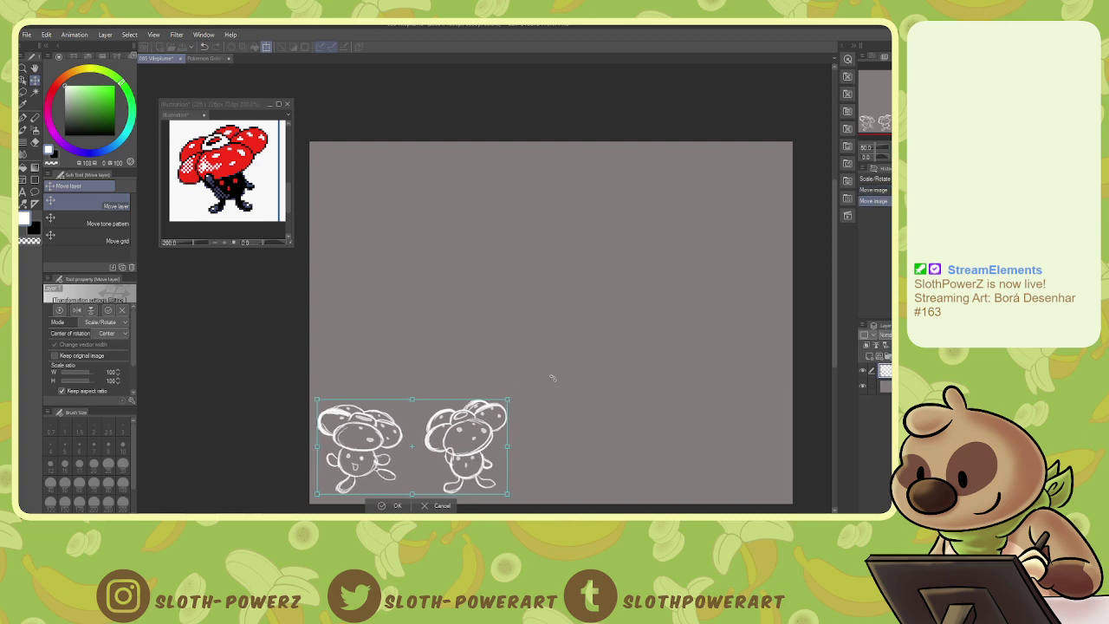
pyautogui.click(442, 506)
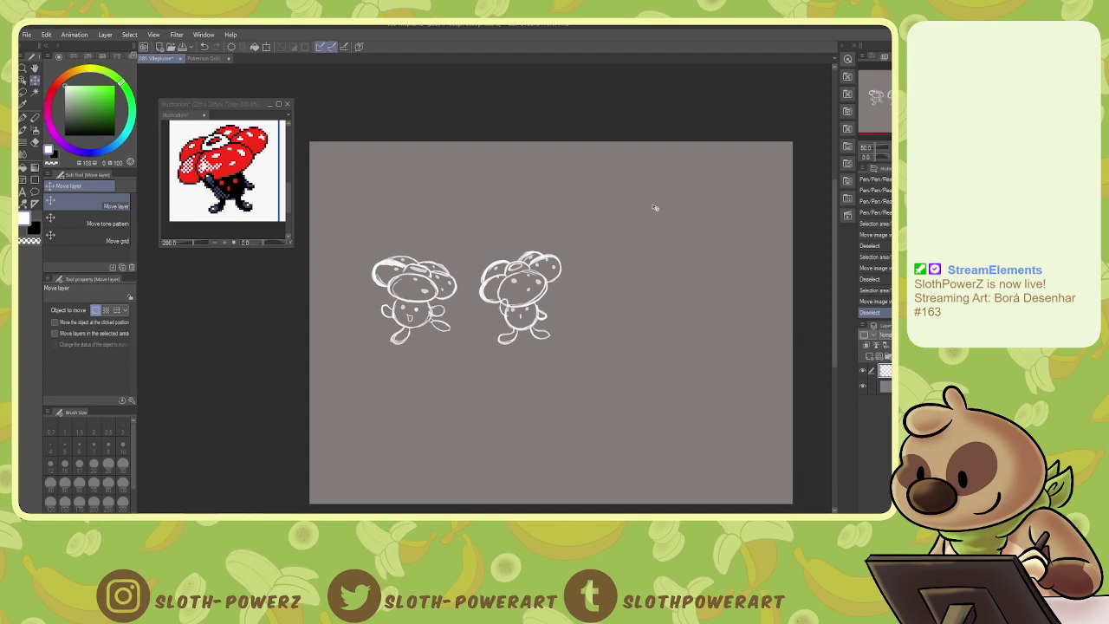
# - Lasso the second figure's flower, tracing around the raised hand and along the front petal's lower edge
pyautogui.press('m')
pyautogui.hotkey('ctrl', '+')
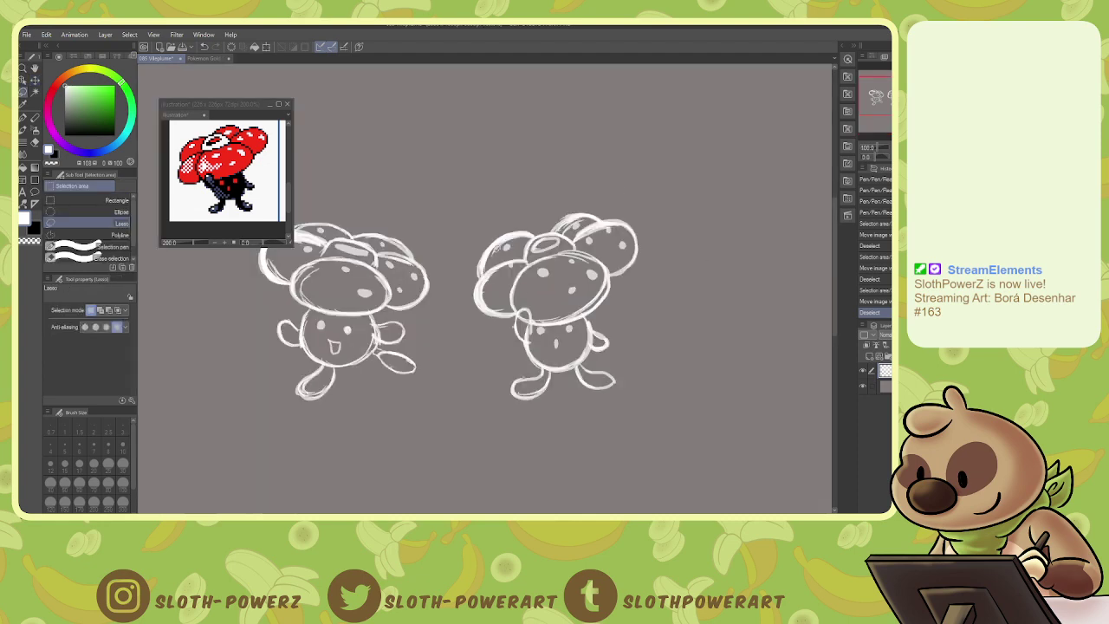
pyautogui.moveTo(471, 258)
pyautogui.mouseDown()
pyautogui.moveTo(475, 313)
pyautogui.moveTo(517, 319)
pyautogui.mouseUp()
pyautogui.moveTo(573, 320)
pyautogui.mouseDown()
pyautogui.moveTo(598, 308)
pyautogui.moveTo(660, 234)
pyautogui.moveTo(476, 262)
pyautogui.mouseUp()
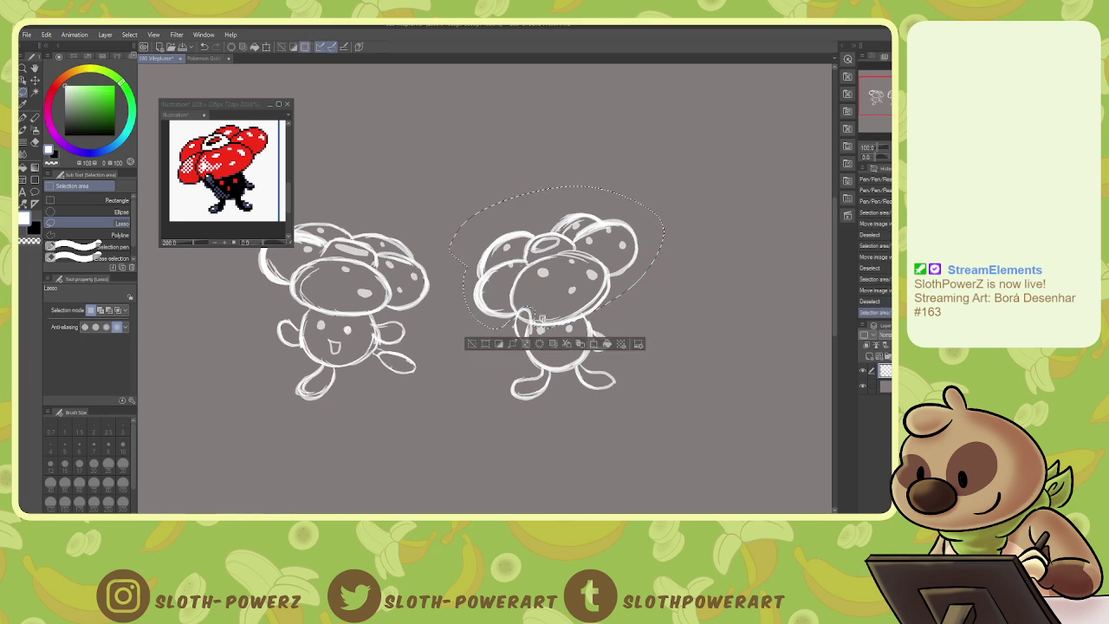
pyautogui.moveTo(564, 315); pyautogui.dragTo(536, 321)
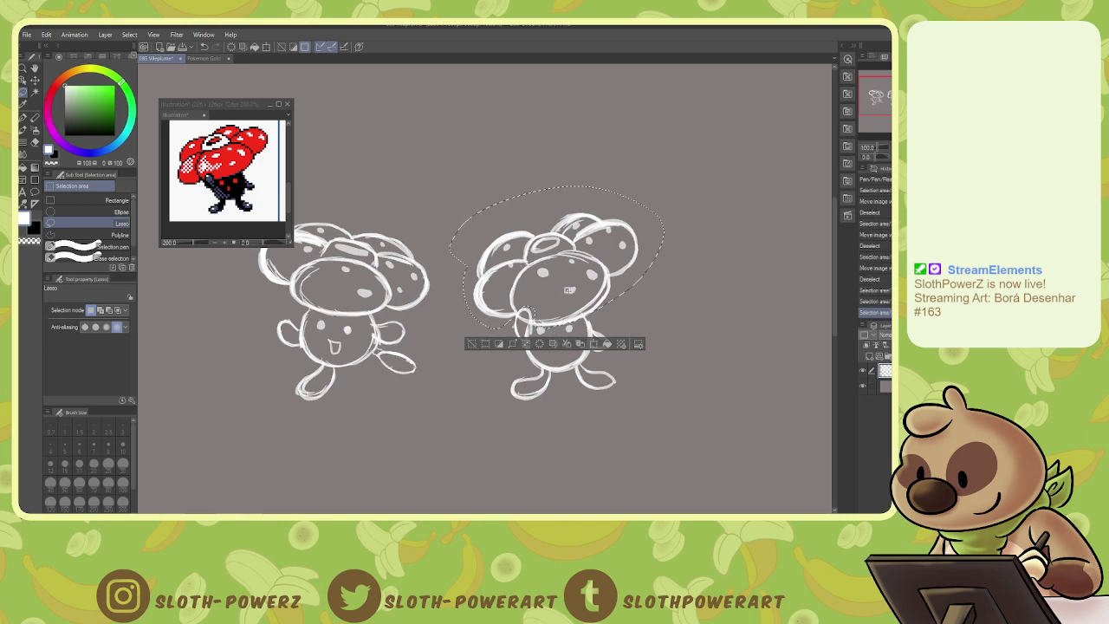
# - Squash the selected flower vertically from above to about 91% height with Free Transform, apply it, and clear the selection
pyautogui.hotkey('ctrl', 't')
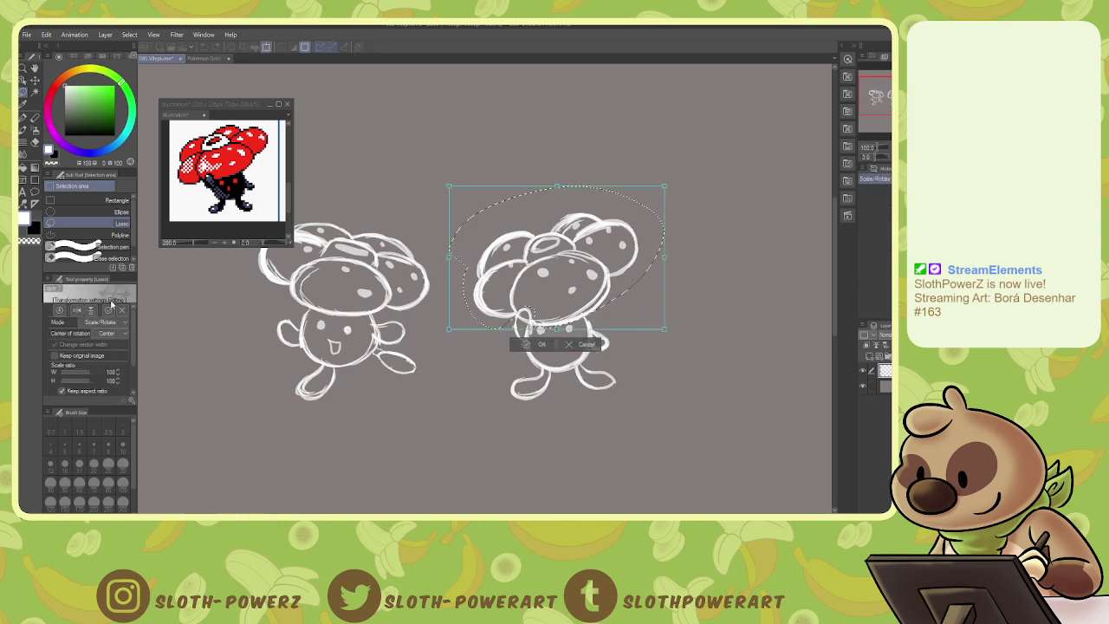
pyautogui.click(121, 322)
pyautogui.click(119, 360)
pyautogui.moveTo(557, 186); pyautogui.dragTo(560, 201)
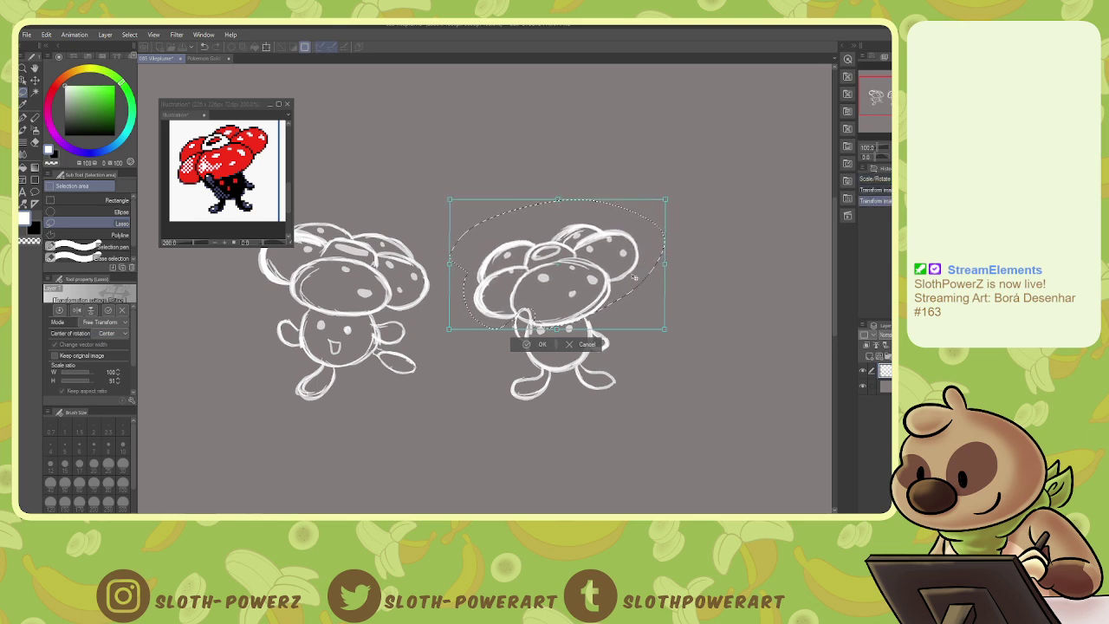
pyautogui.press('Return')
pyautogui.hotkey('ctrl', 'd')
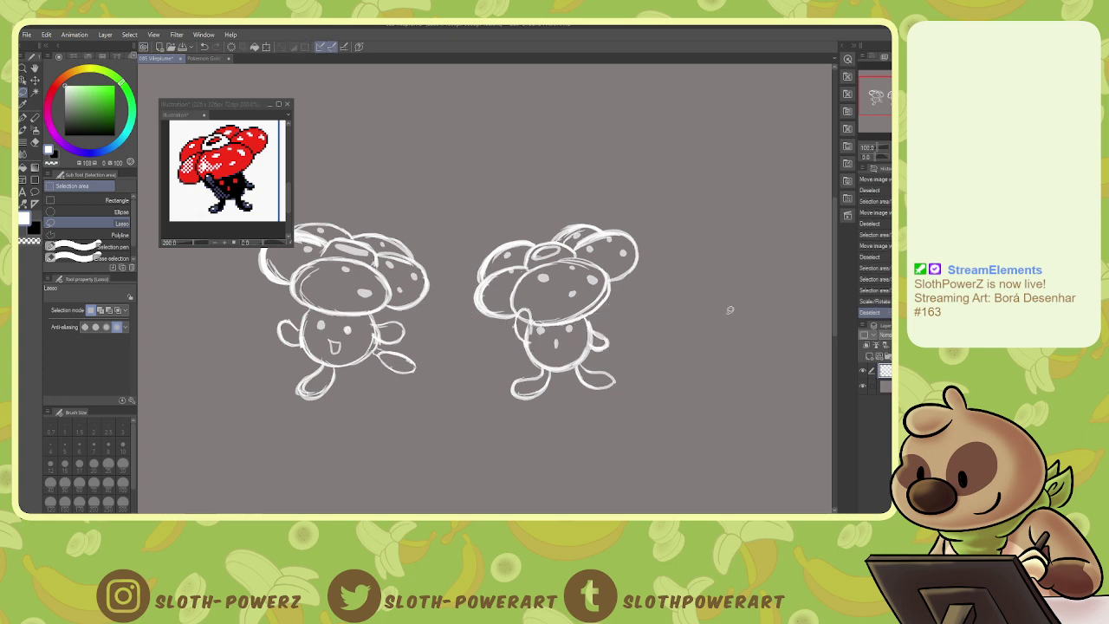
# - Move both figures to the canvas's lower-left corner, scale them proportionally to 245% to span the canvas width, and apply the transform
pyautogui.hotkey('ctrl', '-')
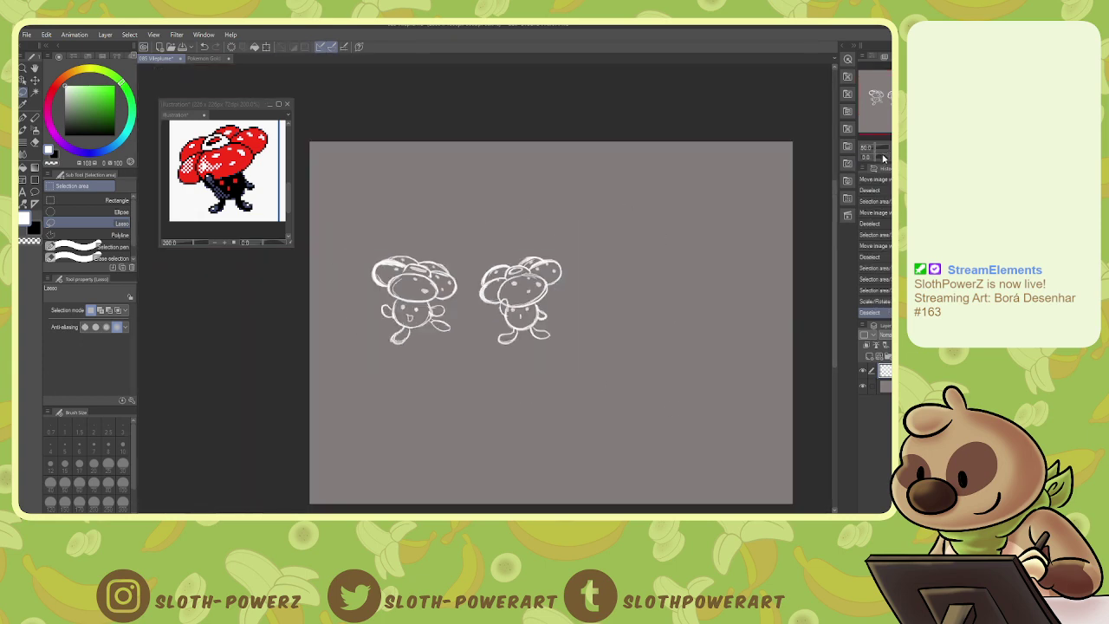
pyautogui.hotkey('ctrl', 't')
pyautogui.moveTo(528, 307); pyautogui.dragTo(476, 446)
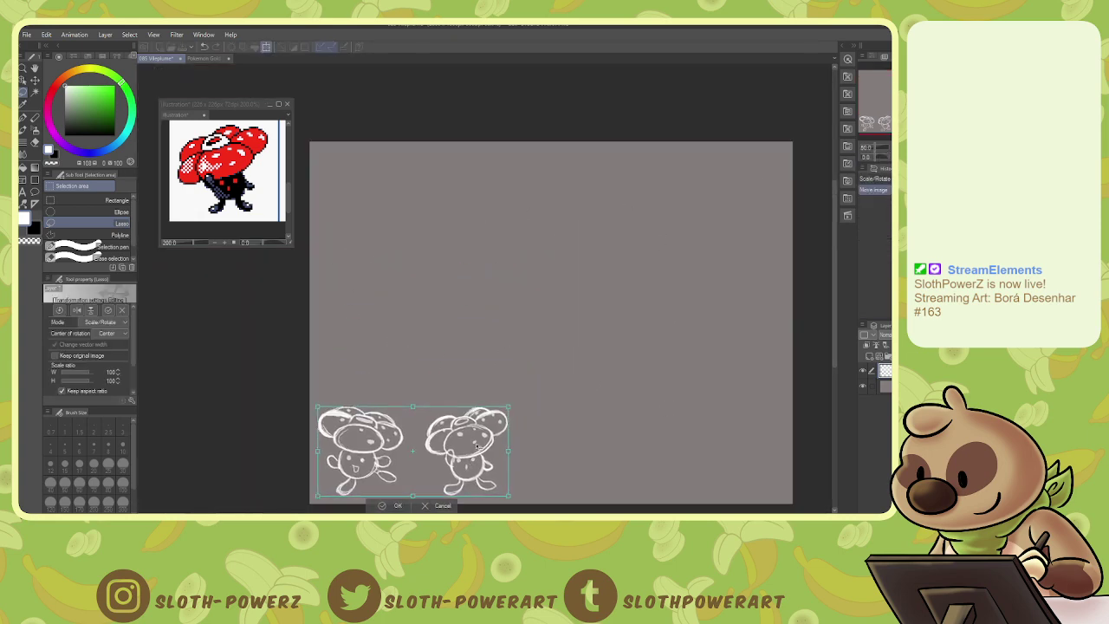
pyautogui.moveTo(509, 406); pyautogui.dragTo(784, 277)
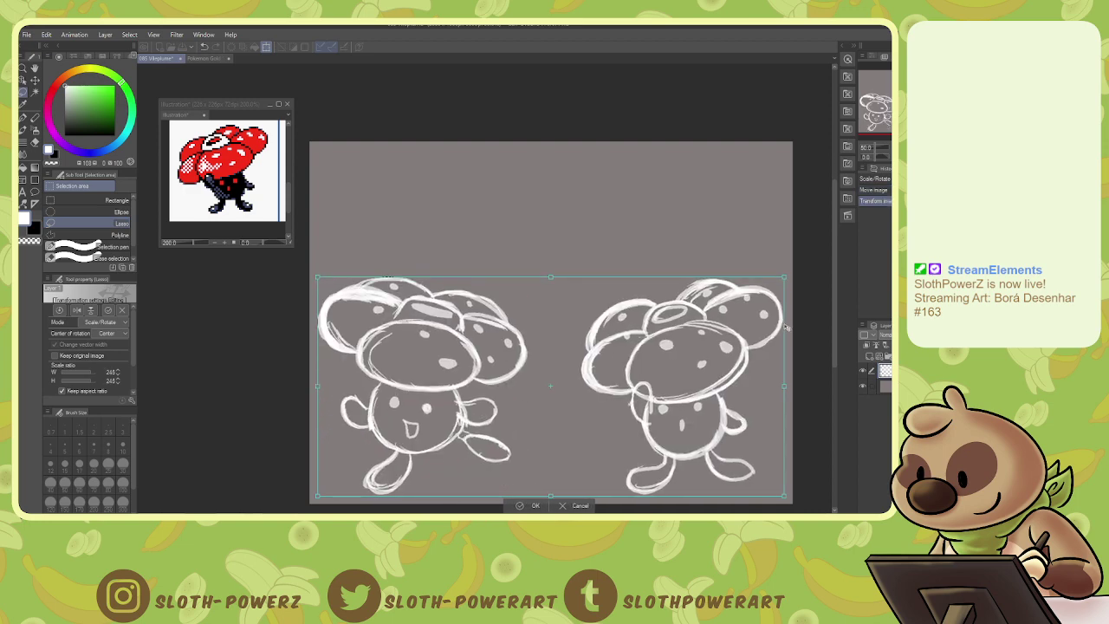
pyautogui.click(526, 505)
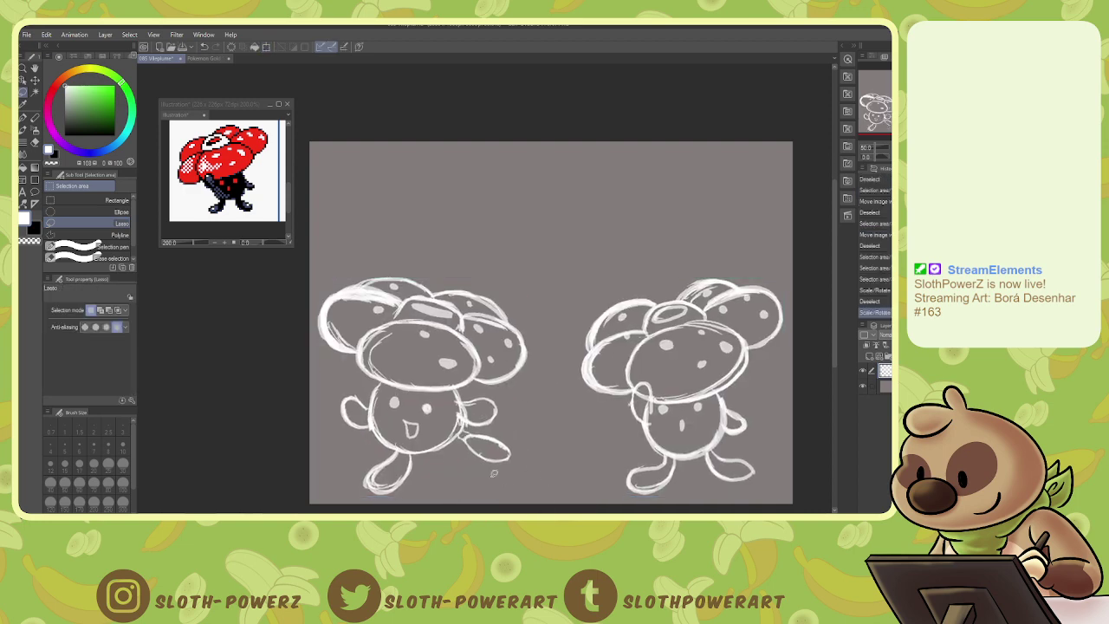